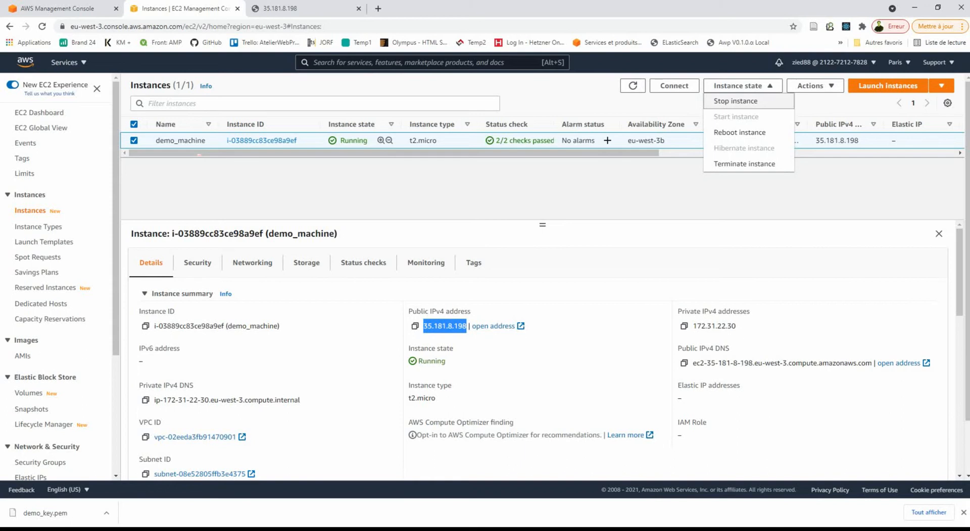
Stop the demo_machine instance and check its disconnected session in Xshell before returning to the EC2 console.
click(736, 101)
click(670, 326)
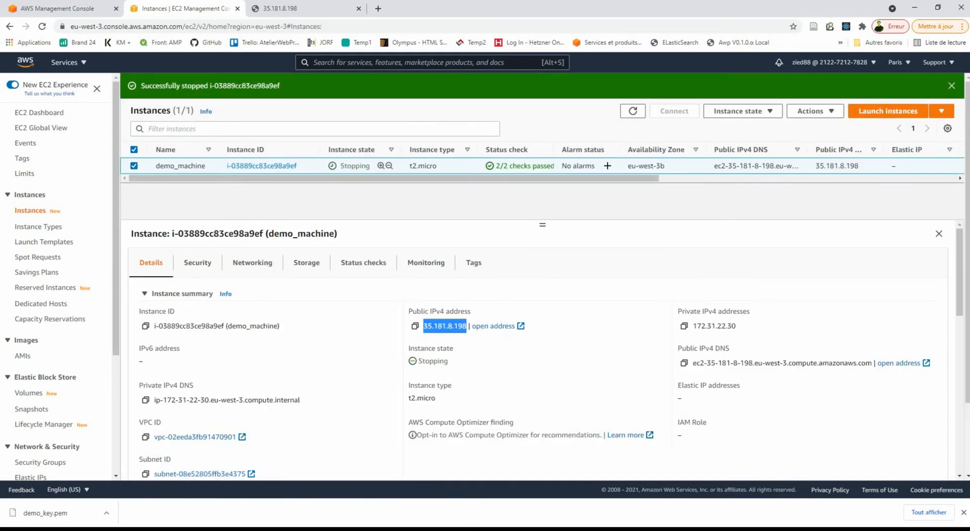
key(alt+Tab)
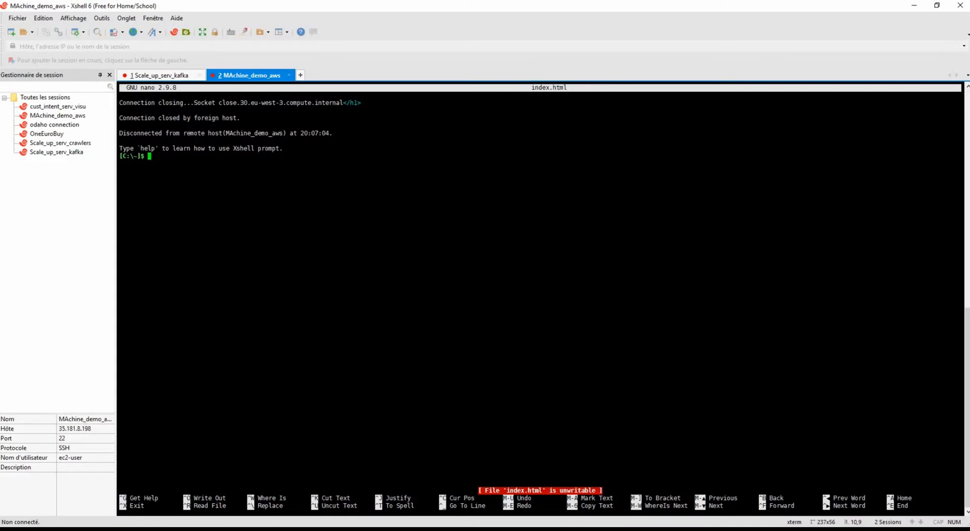
key(alt+Tab)
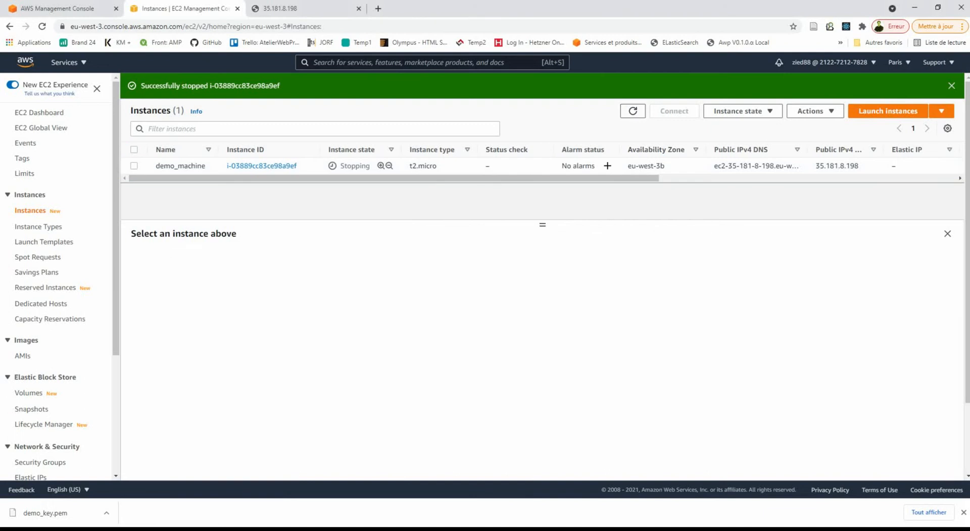
Refresh the instance list and reselect demo_machine to check its state and public IP address.
click(134, 166)
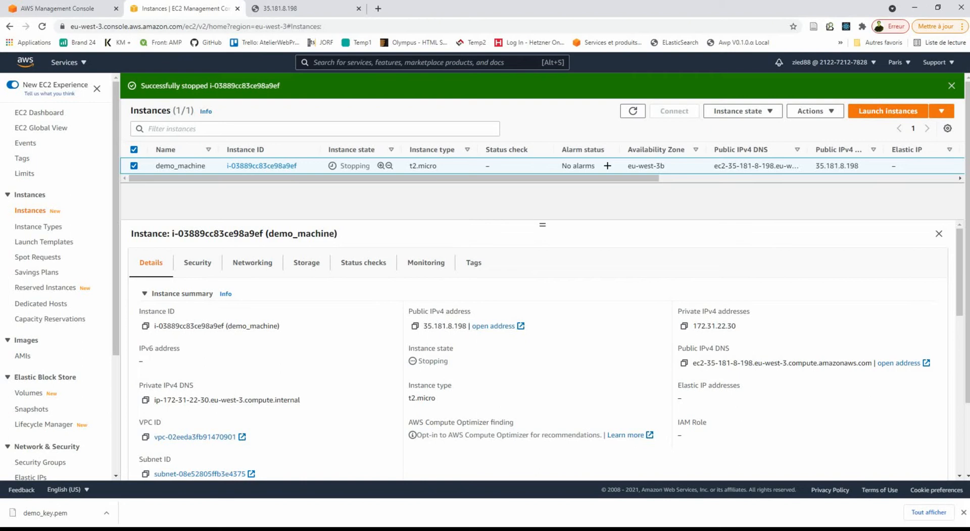
click(632, 111)
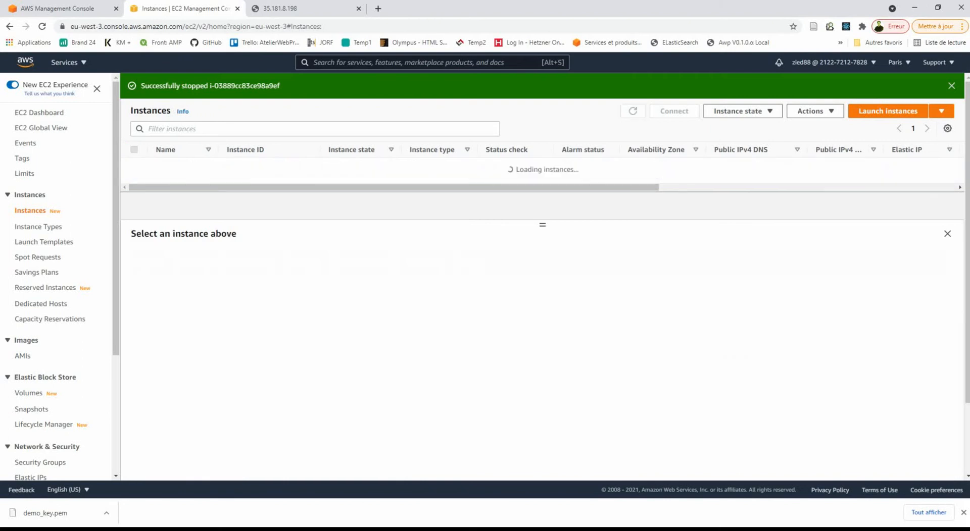
click(633, 111)
click(134, 166)
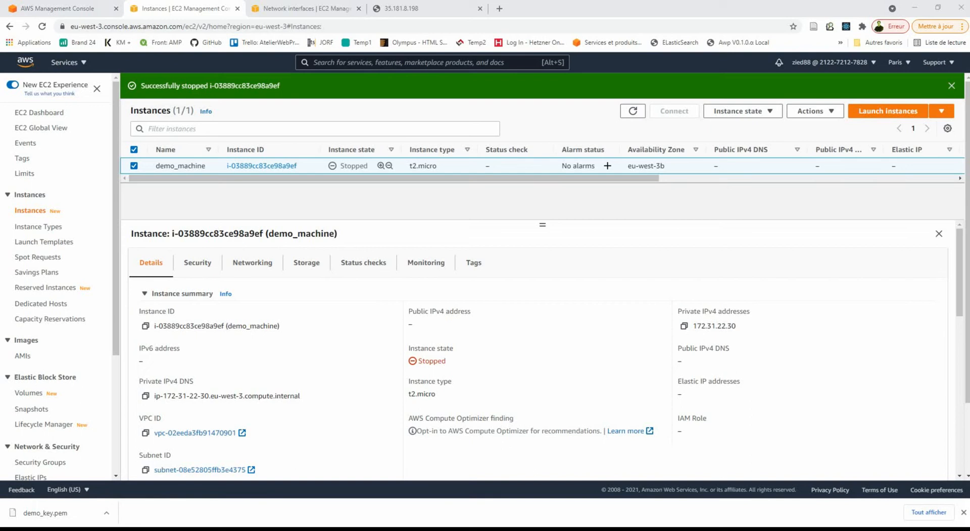
click(408, 63)
text(i)
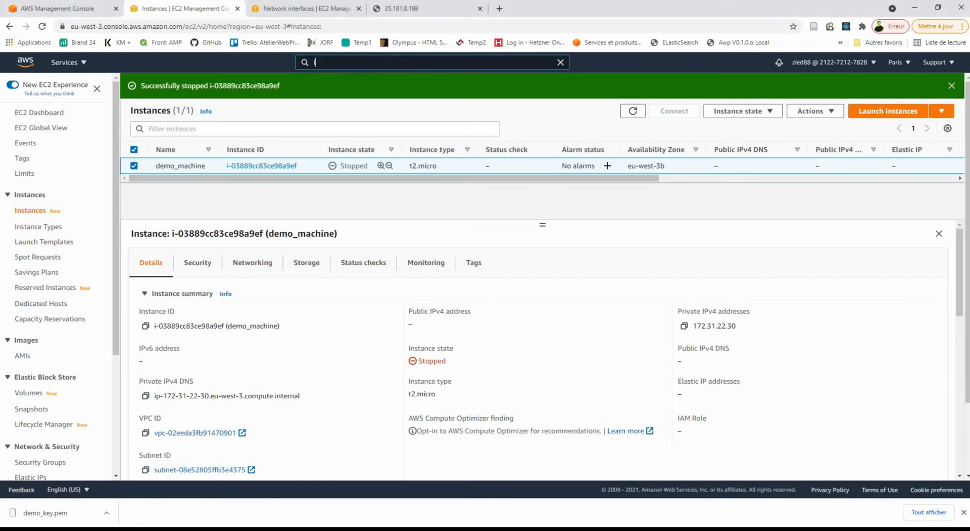
text(p)
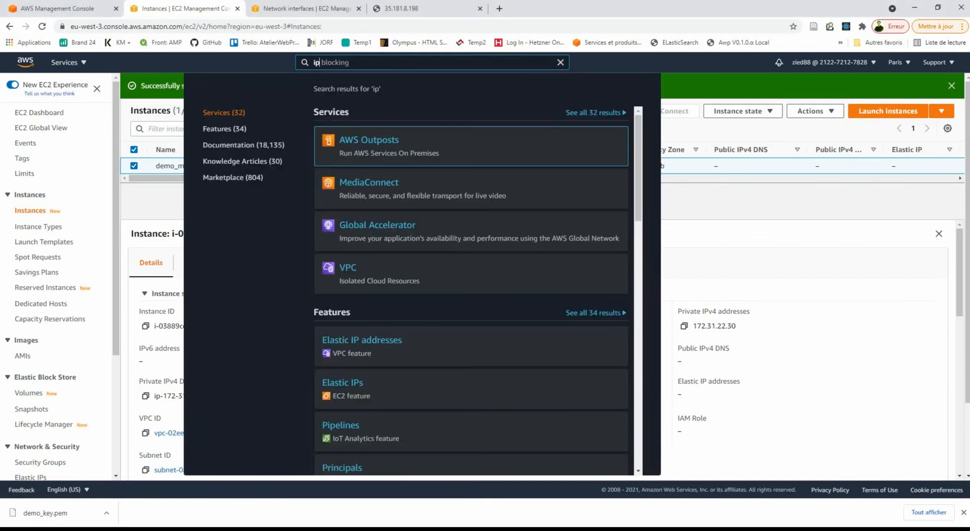
text( adr)
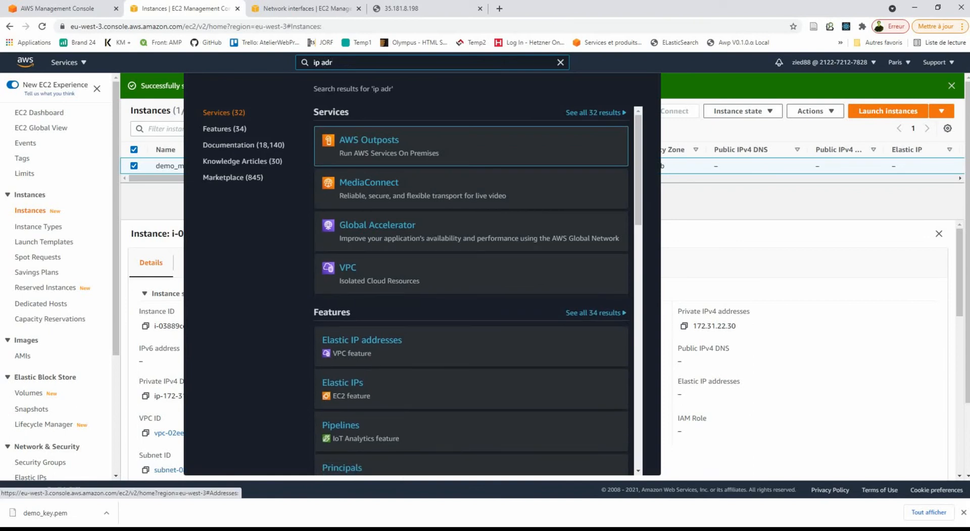
Allocate a new Elastic IP address from Amazon's pool of IPv4 addresses.
click(31, 477)
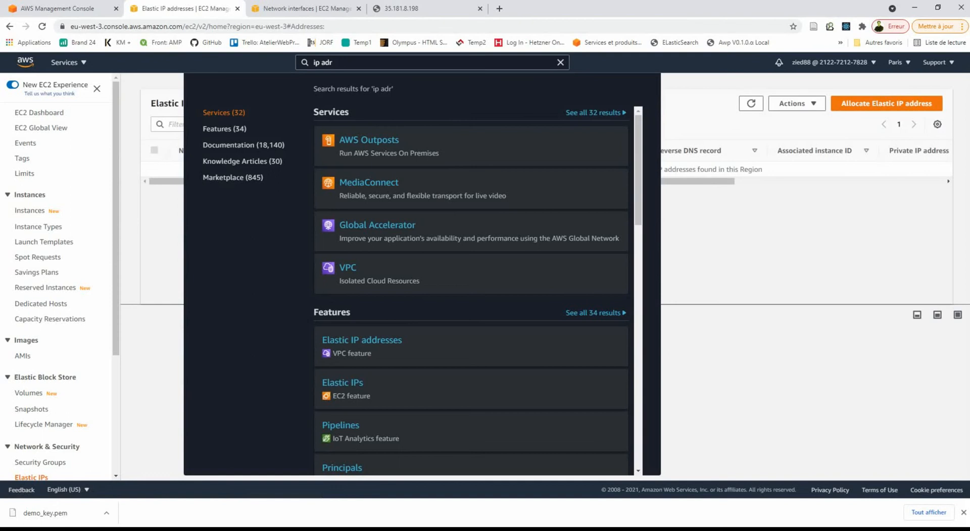
key(Escape)
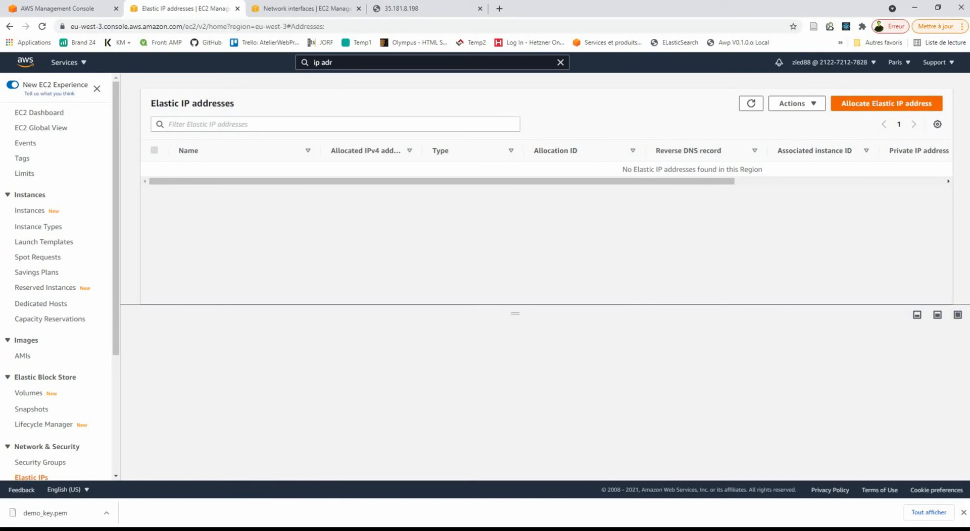
click(886, 103)
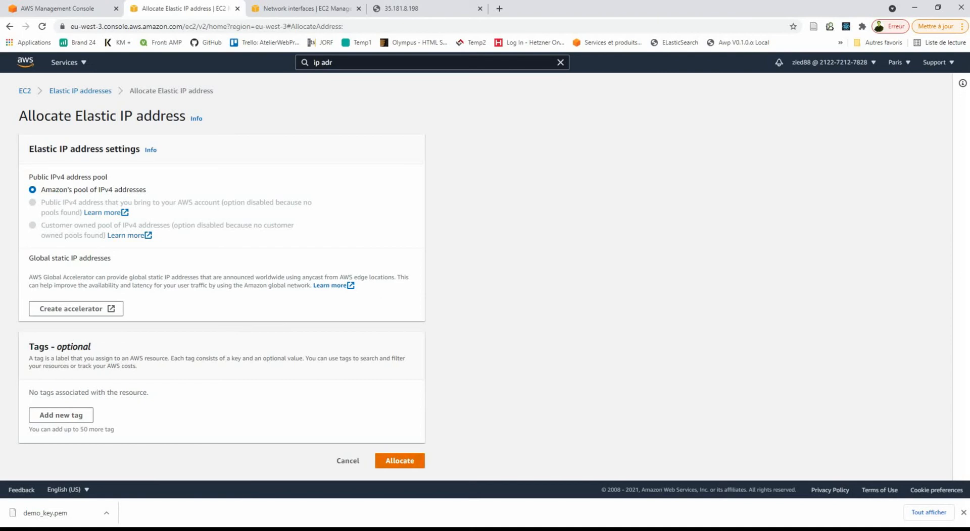
click(400, 460)
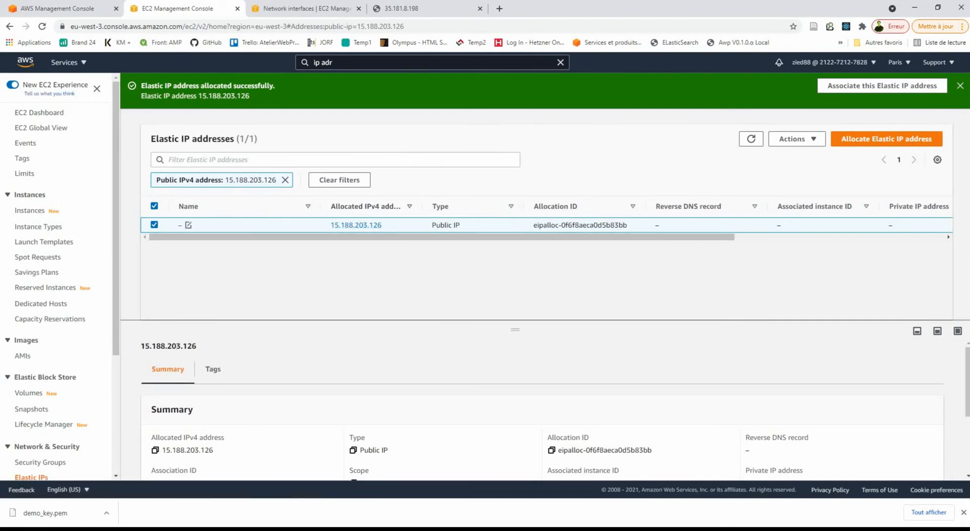
Name the newly allocated Elastic IP address ip_for_machine_demo.
click(188, 224)
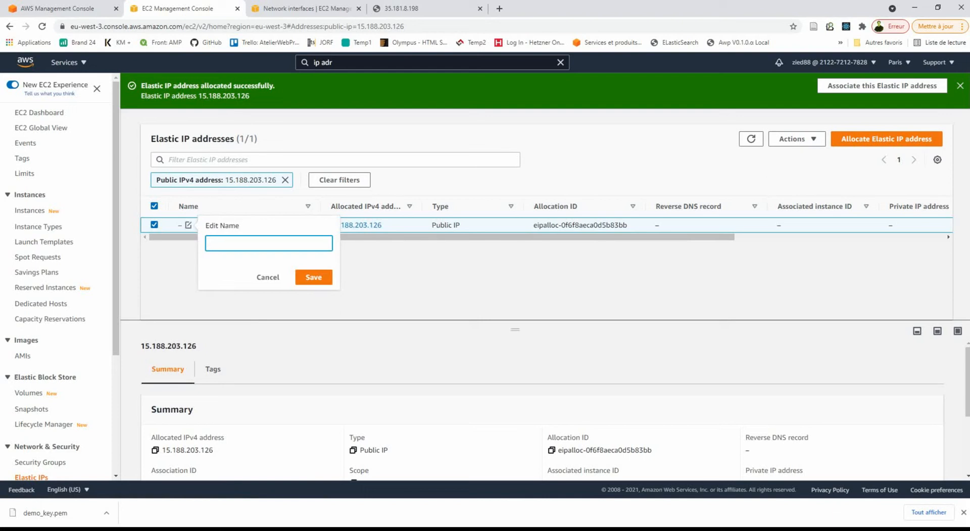
text(ip_for_machine_demo)
key(Return)
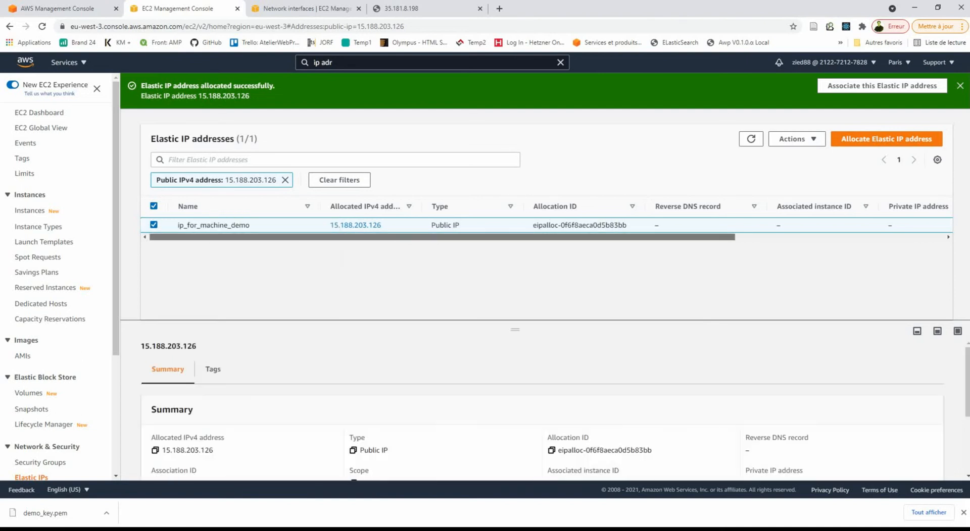
Associate the Elastic IP address ip_for_machine_demo with the stopped demo_machine instance.
scroll(545, 222, right, 3)
scroll(545, 222, right, 5)
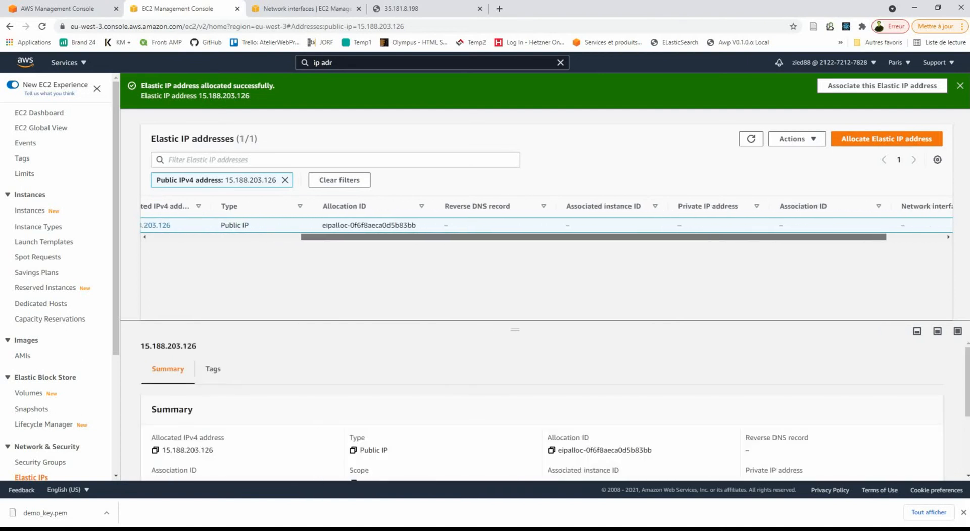
scroll(545, 222, left, 8)
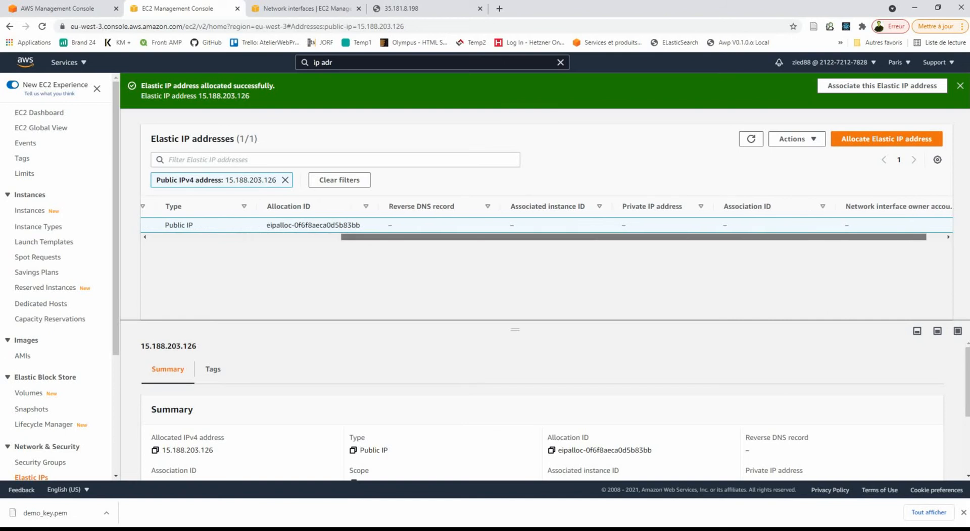
click(796, 139)
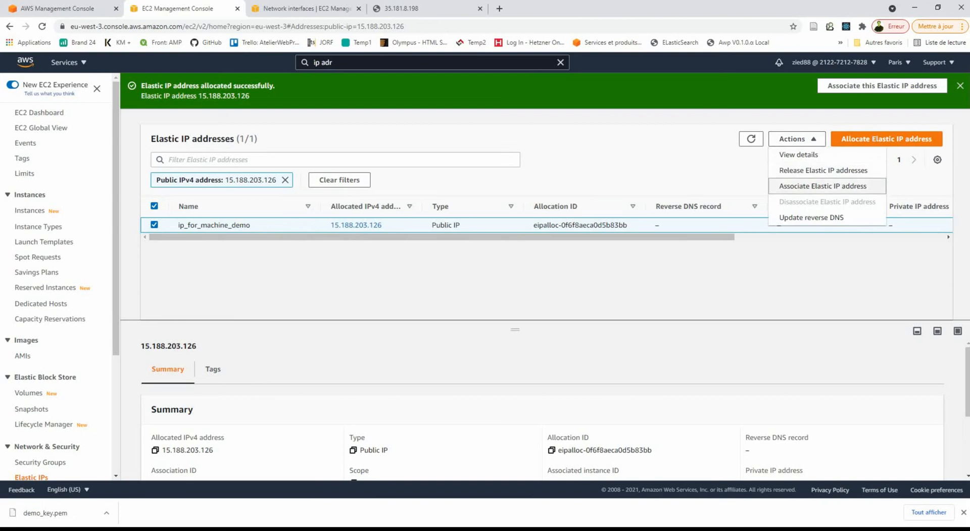
click(822, 185)
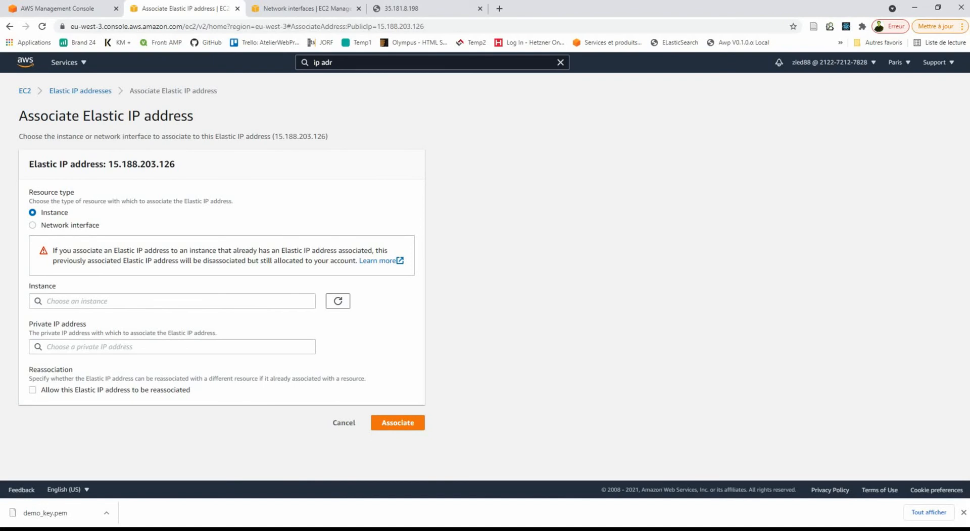
click(172, 302)
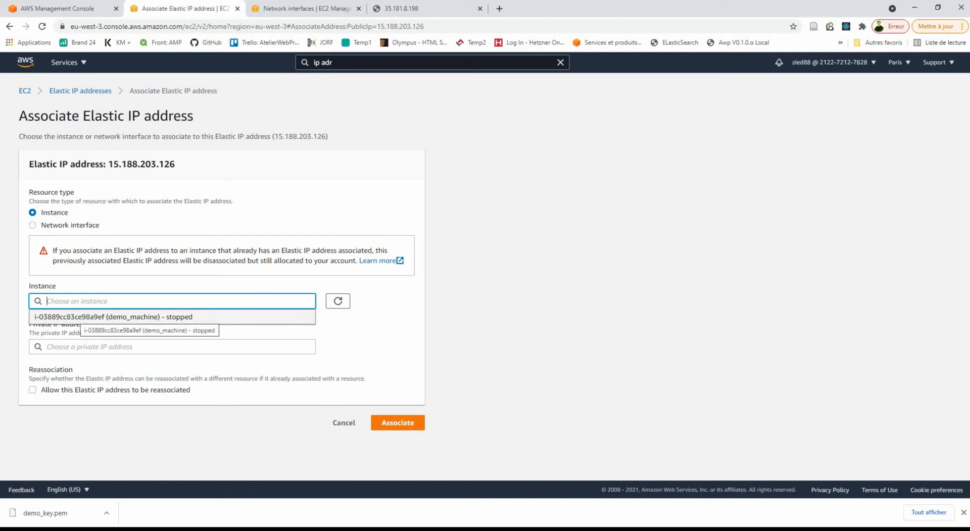
click(84, 317)
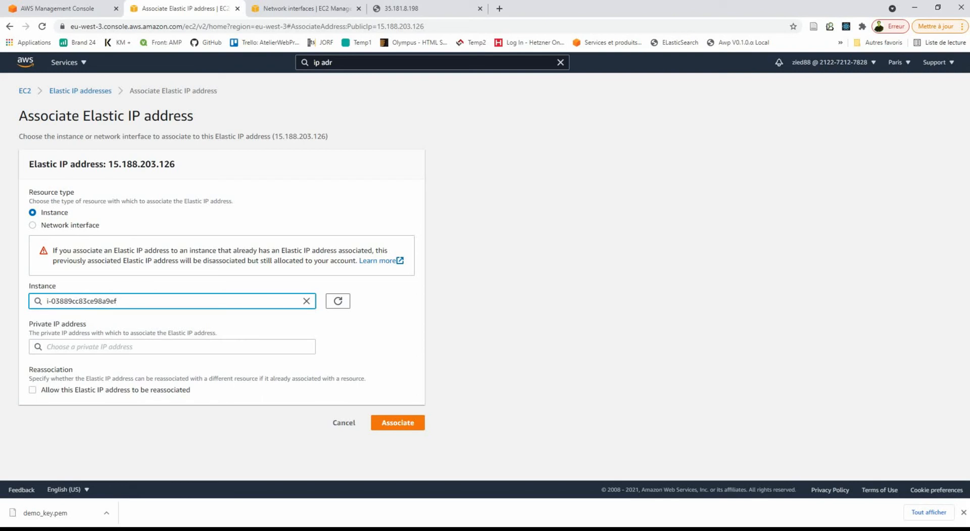
click(374, 328)
click(397, 423)
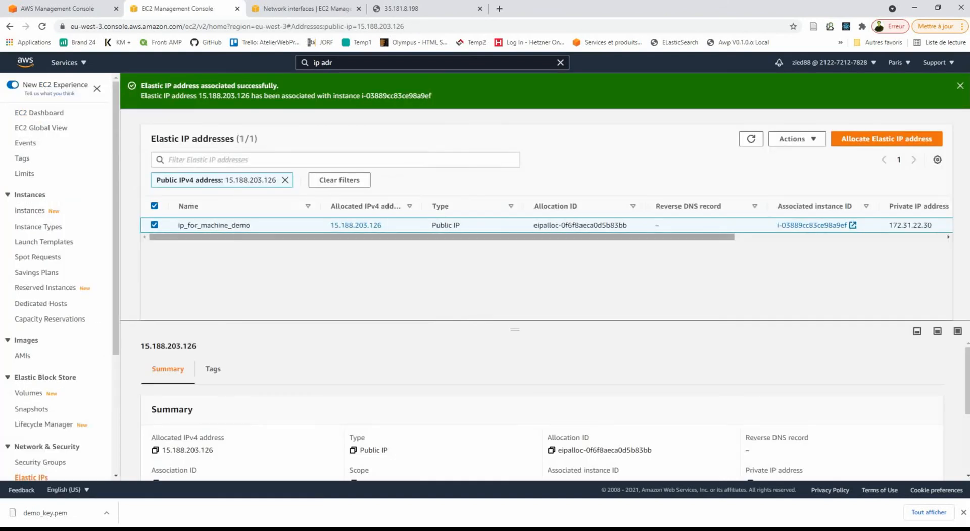
Examine the association details of ip_for_machine_demo and copy its private IP address.
drag(441, 236, 652, 237)
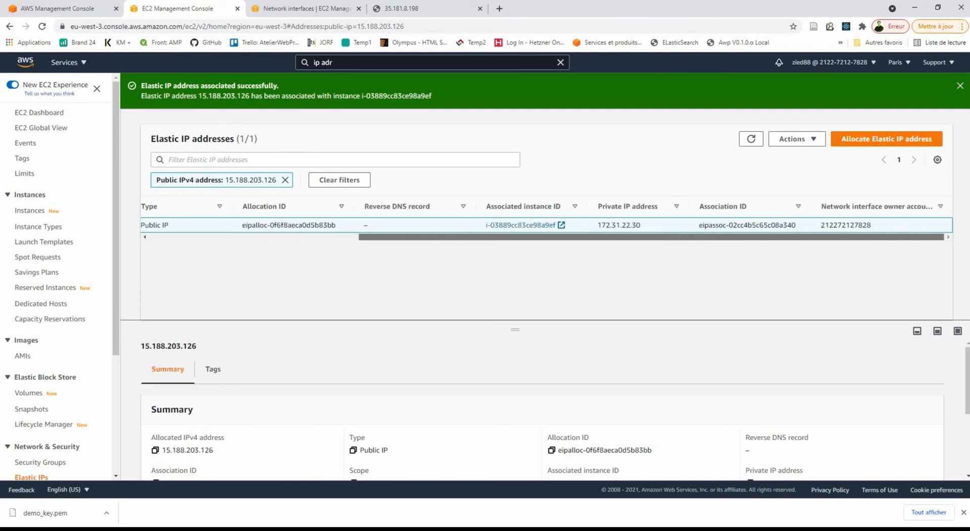
double_click(619, 226)
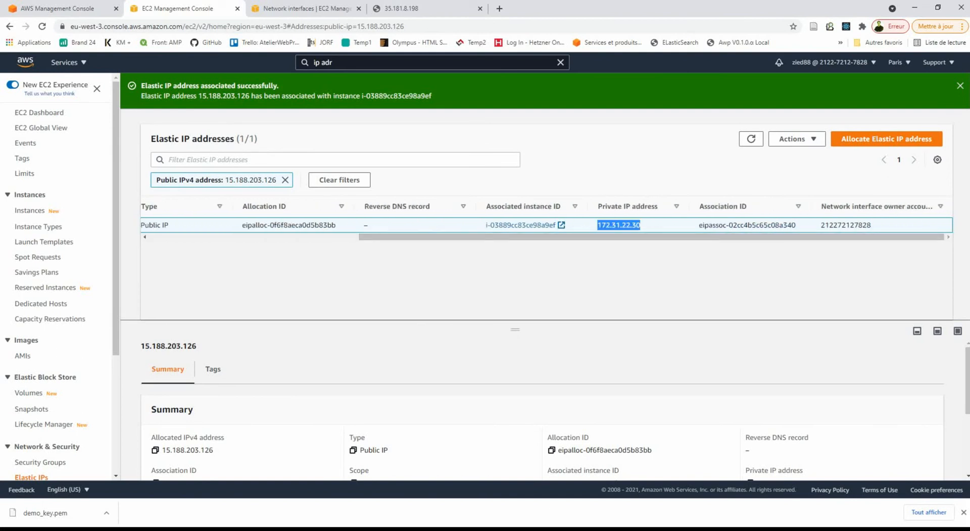
right_click(614, 226)
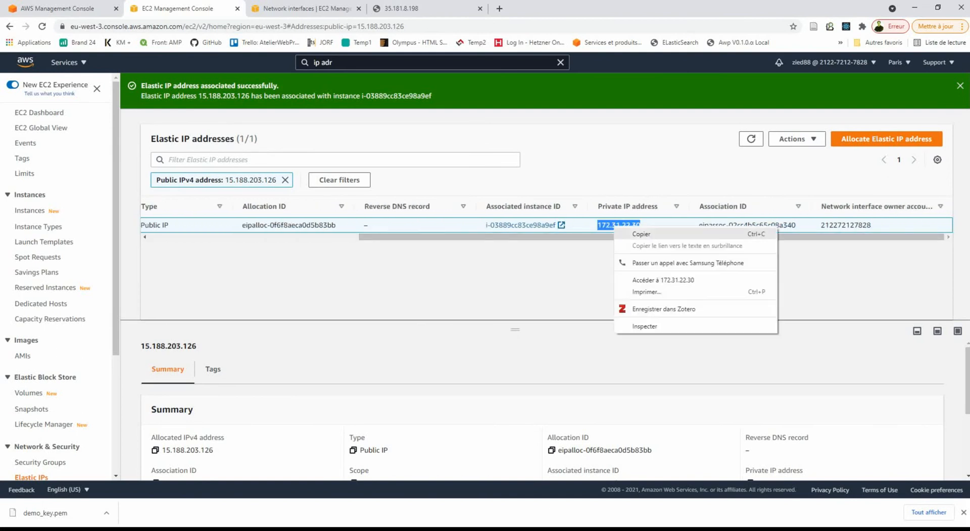
click(637, 234)
drag(637, 236, 424, 237)
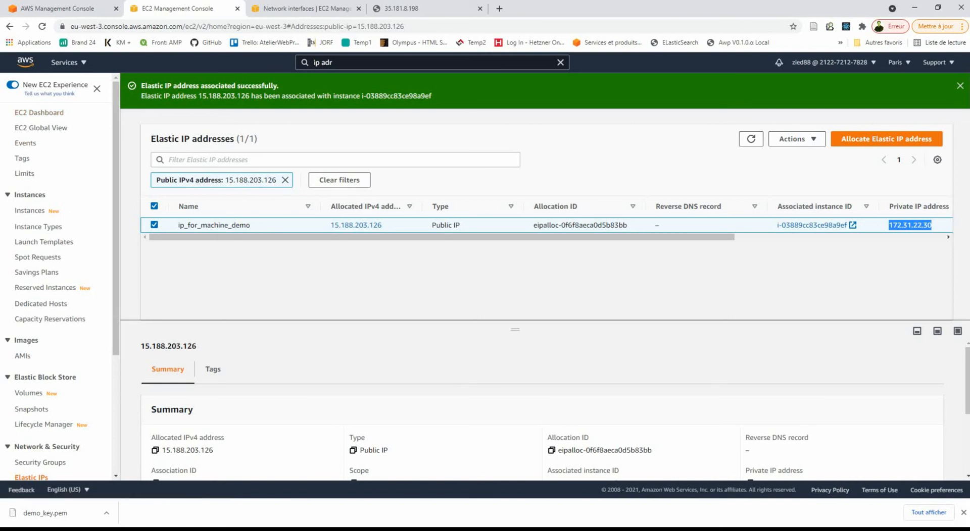
Search for the ec2 service and go through its dashboard to the list of instances.
drag(338, 62, 311, 63)
text(ec2)
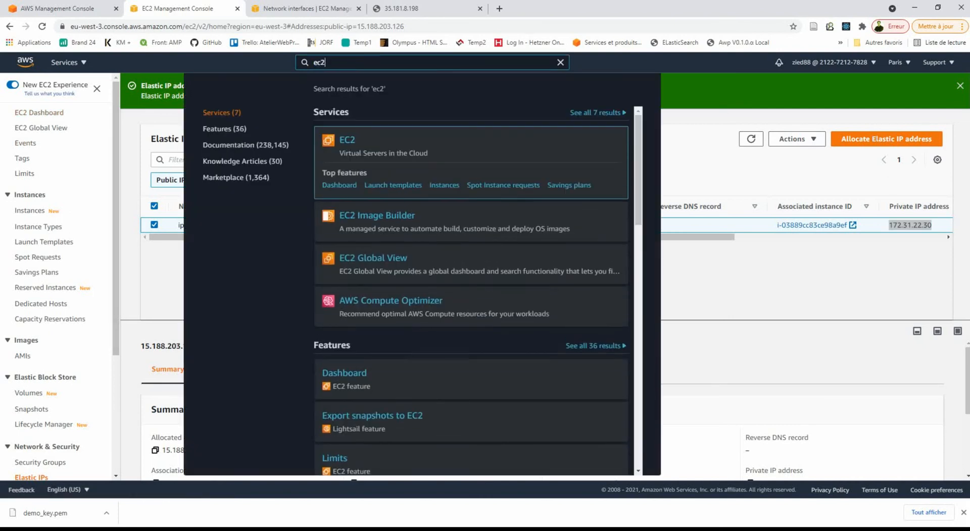
key(Return)
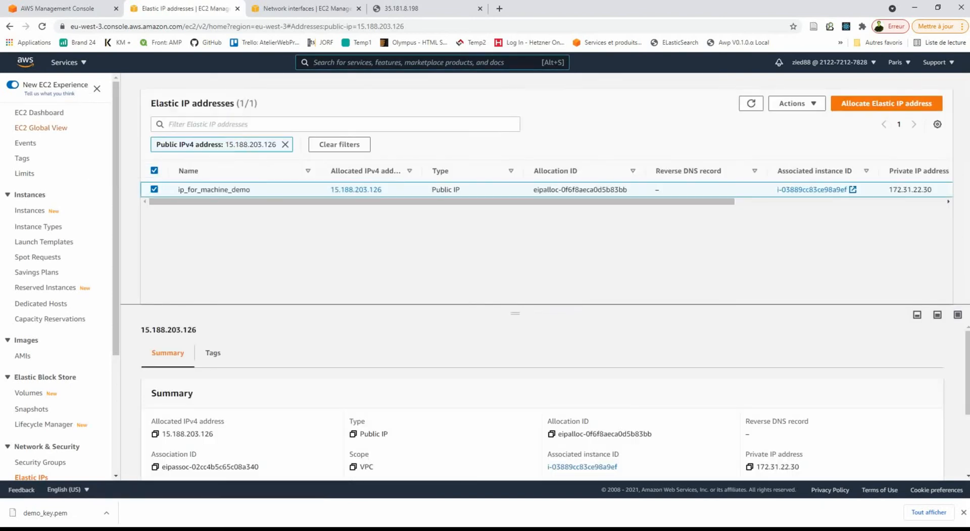
click(39, 112)
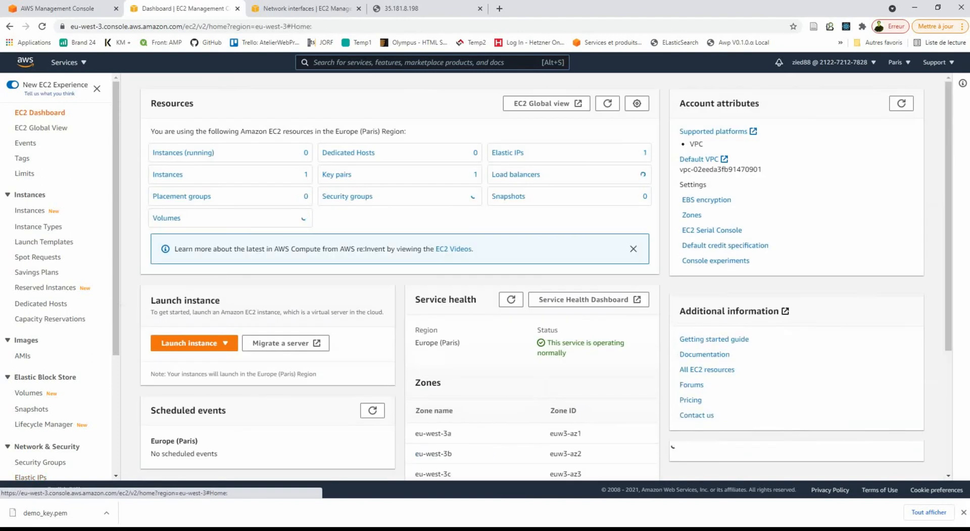
click(167, 174)
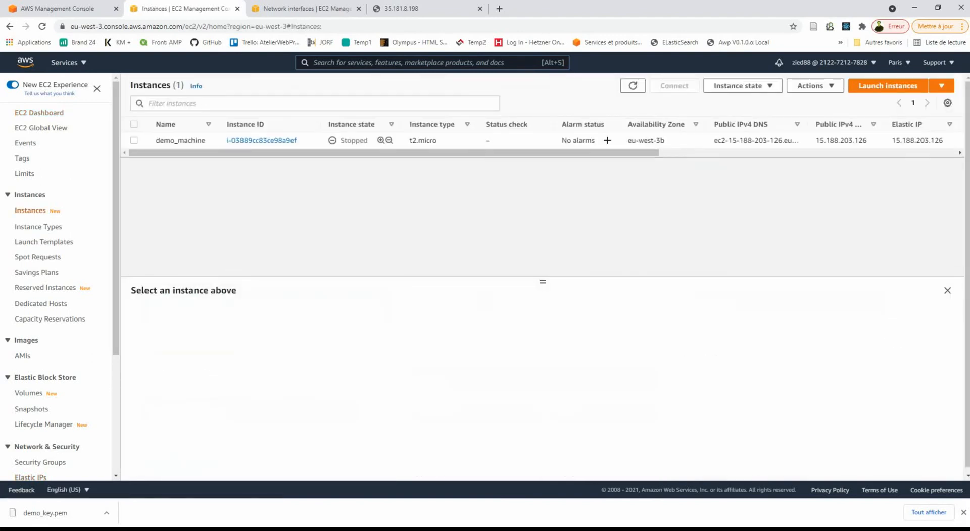
Check the public IPv4 address of demo_machine and start the instance.
click(133, 141)
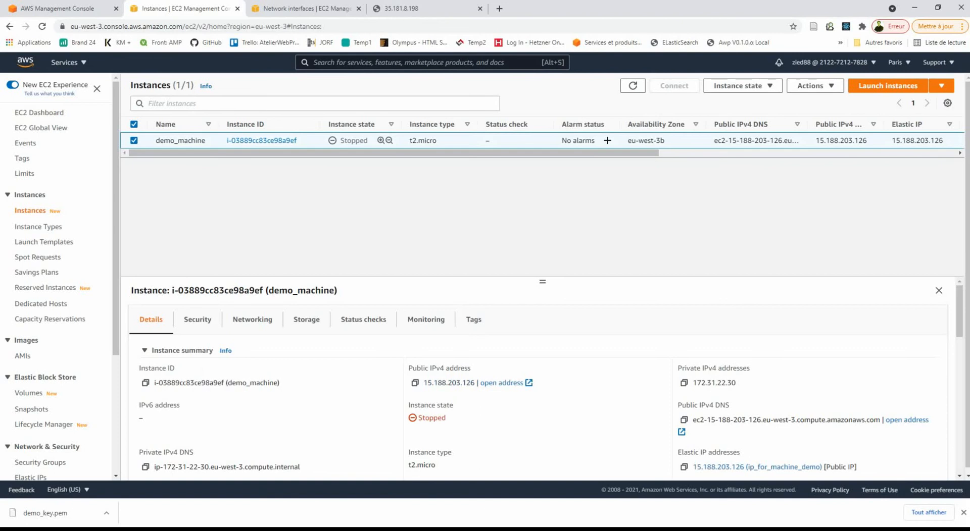
double_click(841, 141)
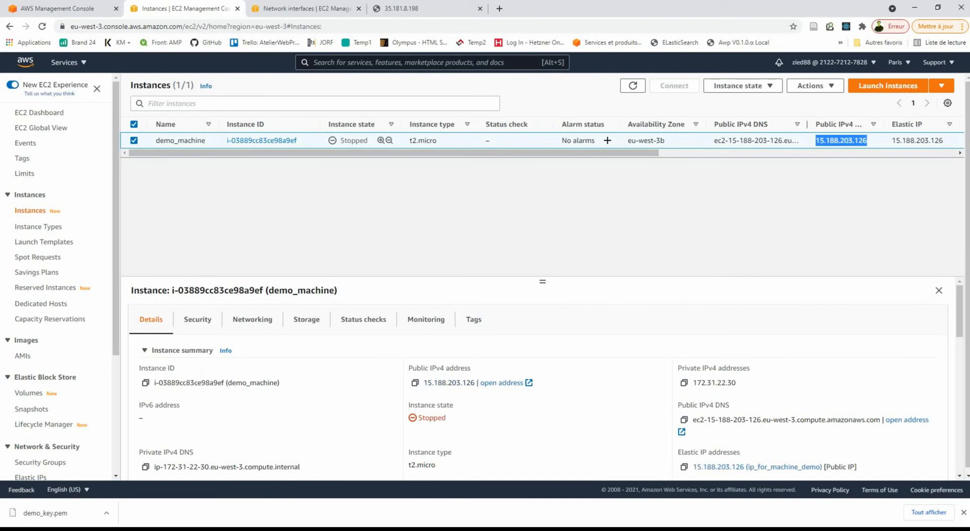
click(742, 86)
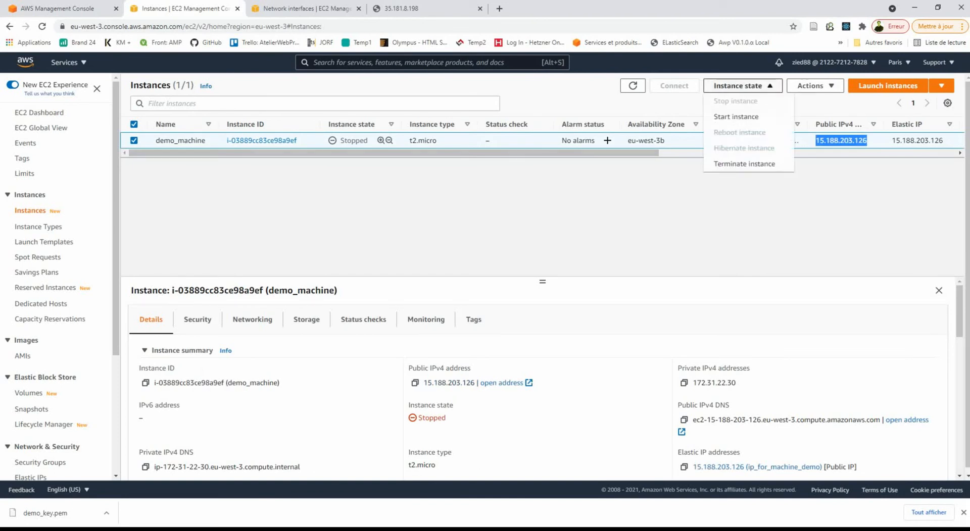
click(736, 116)
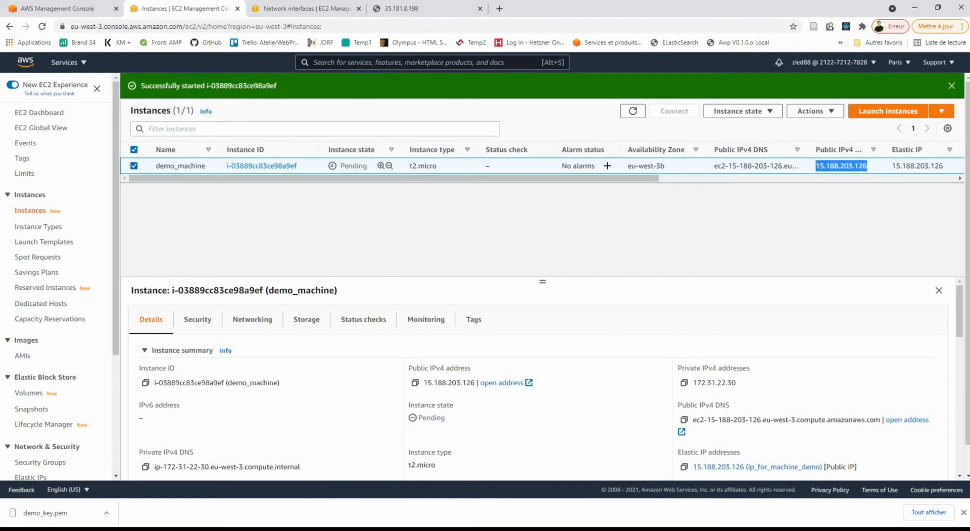
Switch to Xshell and set the host of the MAchine_demo_aws session to 172.31.22.30.
key(alt+Tab)
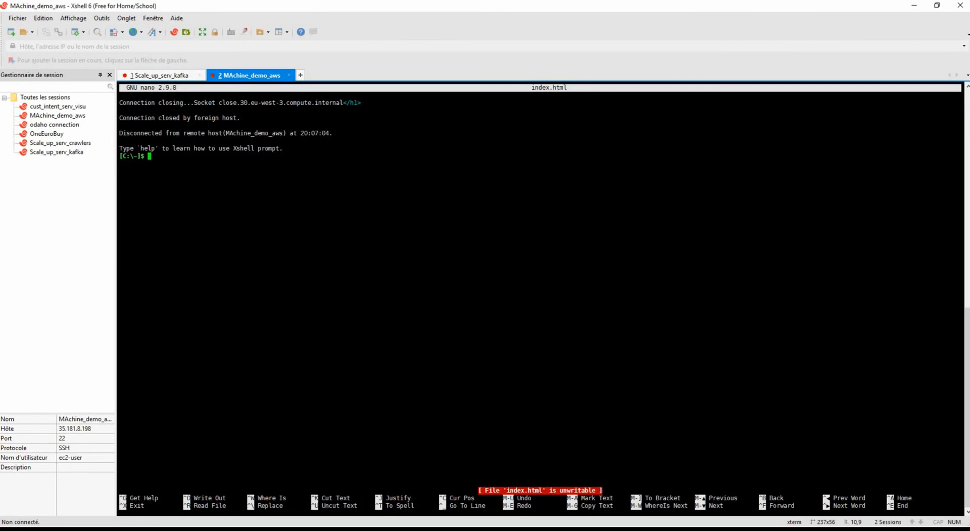
right_click(40, 115)
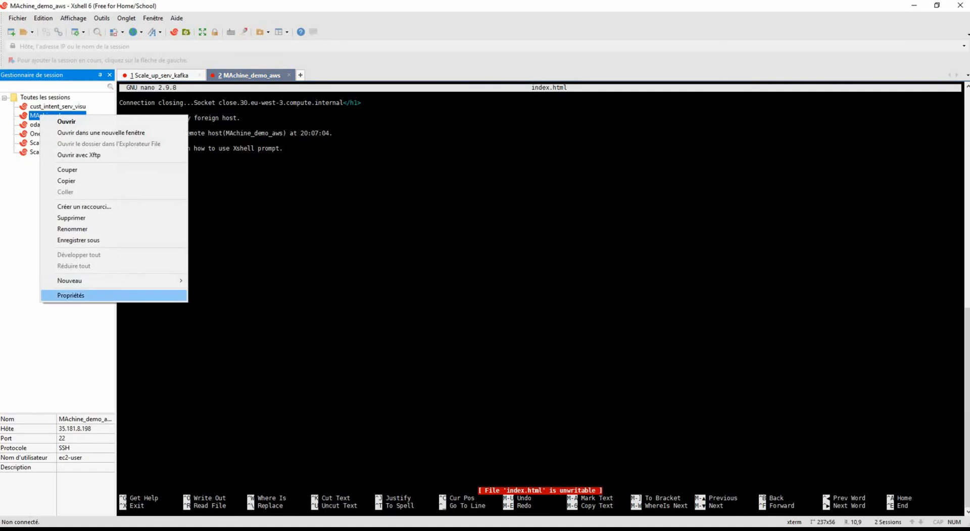
click(70, 295)
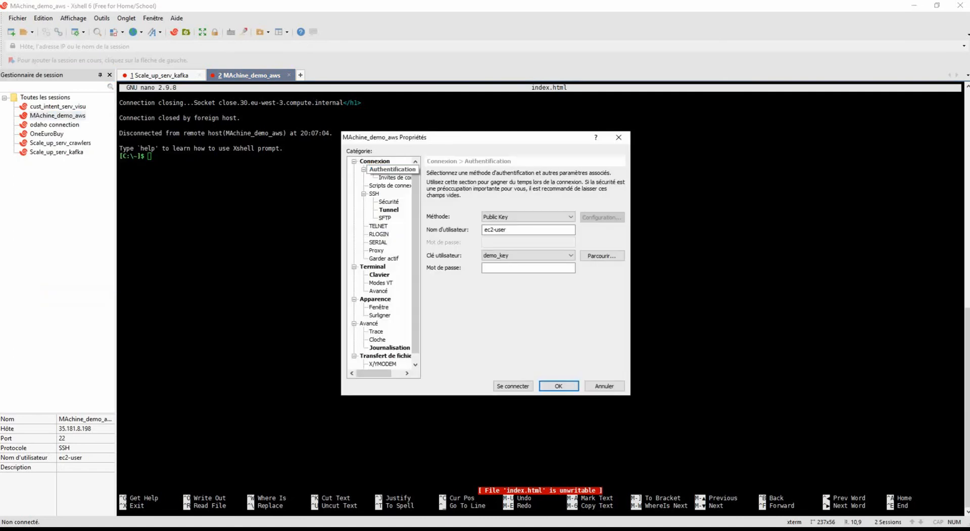
click(375, 162)
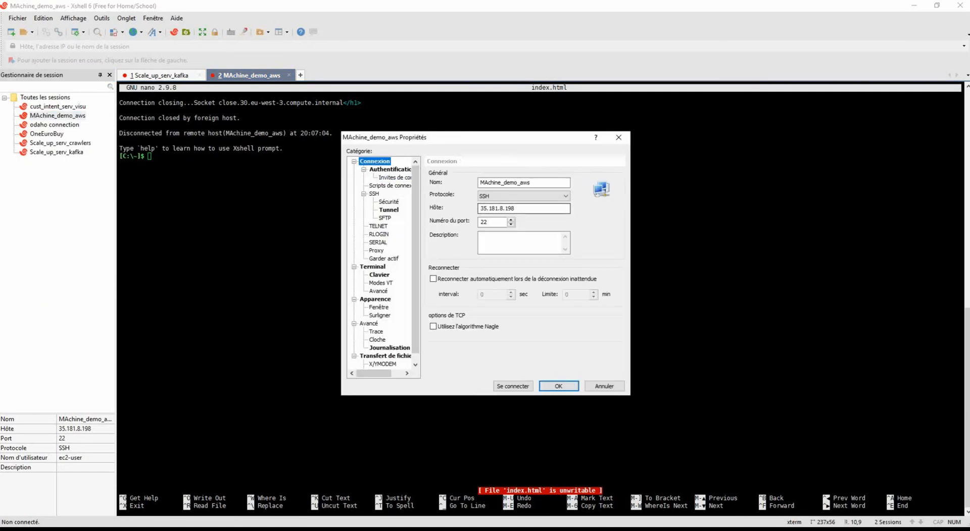
drag(521, 209, 479, 209)
key(ctrl+v)
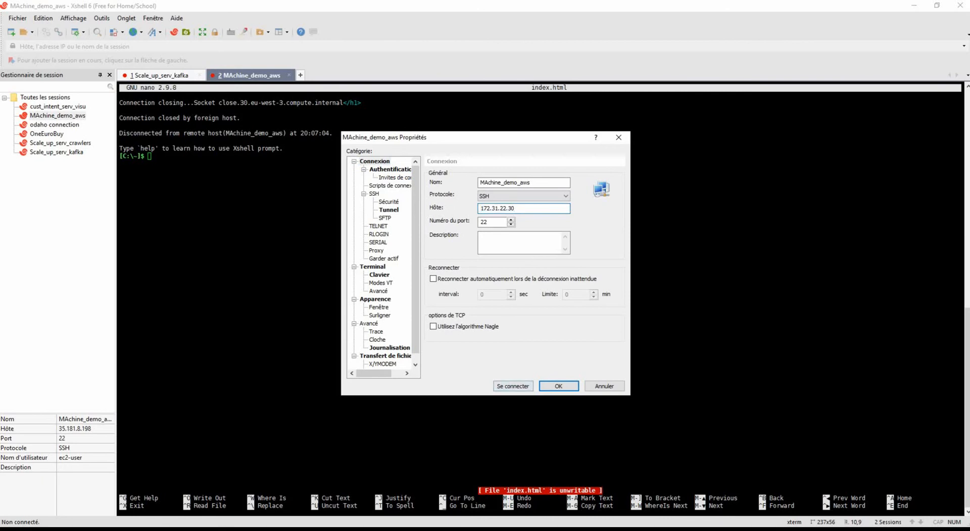
Return to the EC2 console in the browser and refresh the instance list to check the state of demo_machine.
click(202, 530)
click(386, 490)
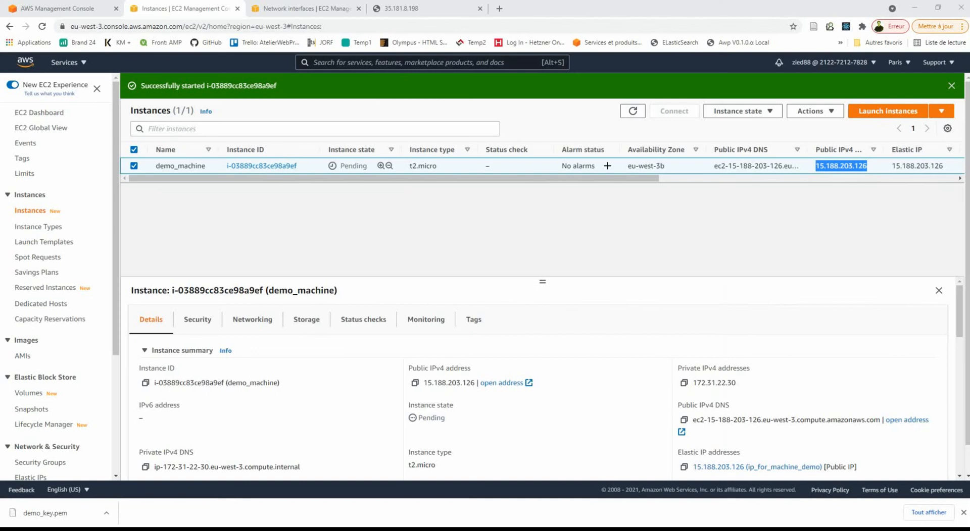
click(632, 111)
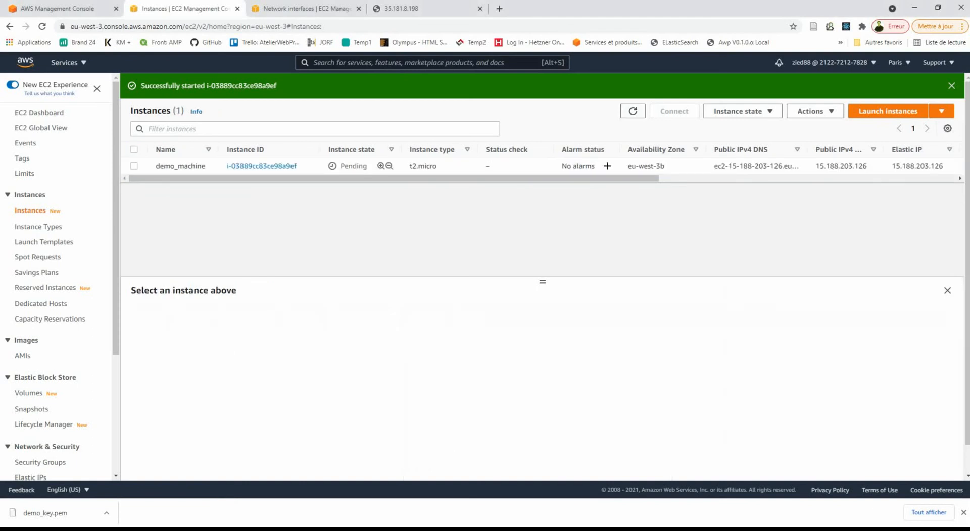
drag(340, 165, 367, 166)
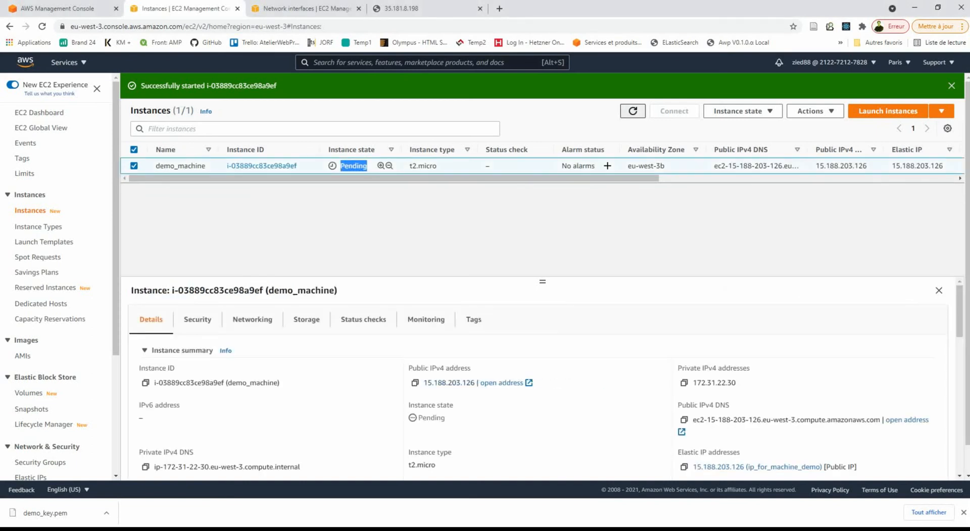
click(632, 111)
click(633, 111)
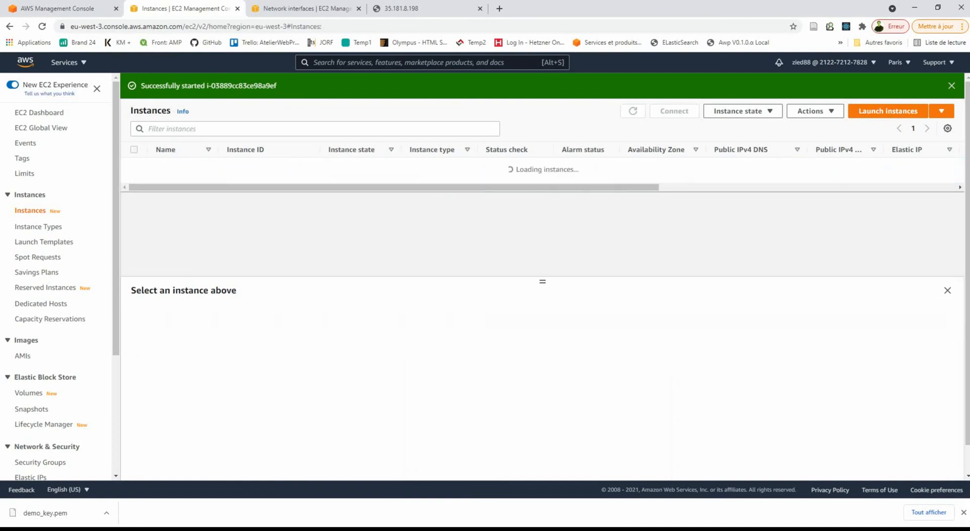
click(633, 111)
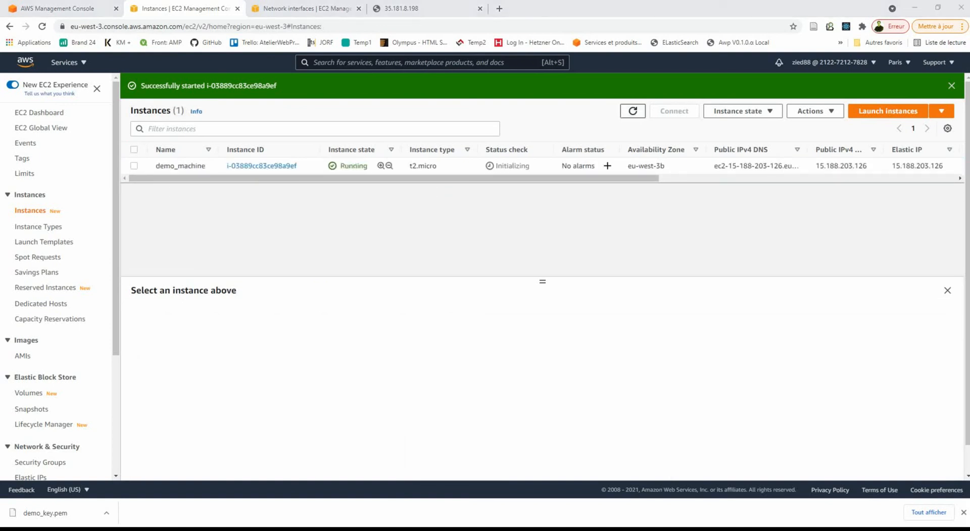
click(632, 111)
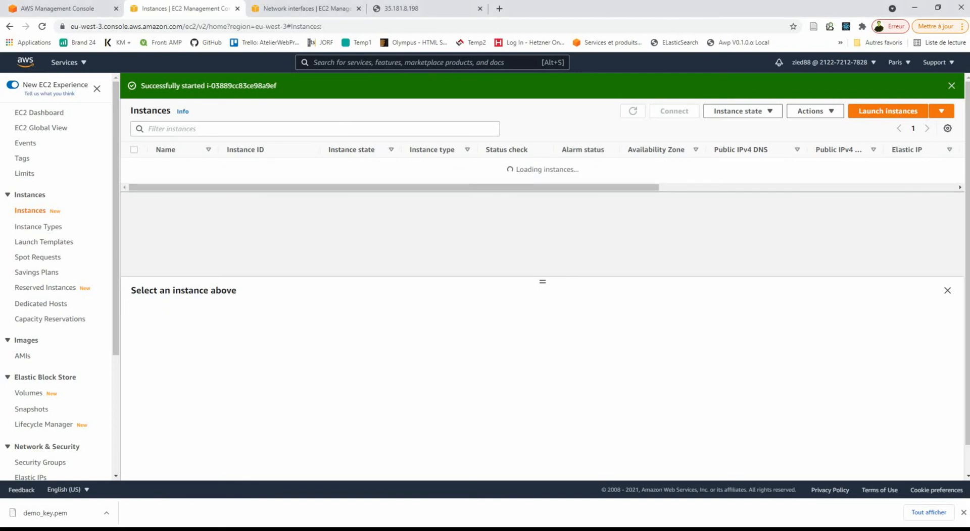
Switch to Xshell and try to connect the MAchine_demo_aws session to host 172.31.22.30.
key(alt+Tab)
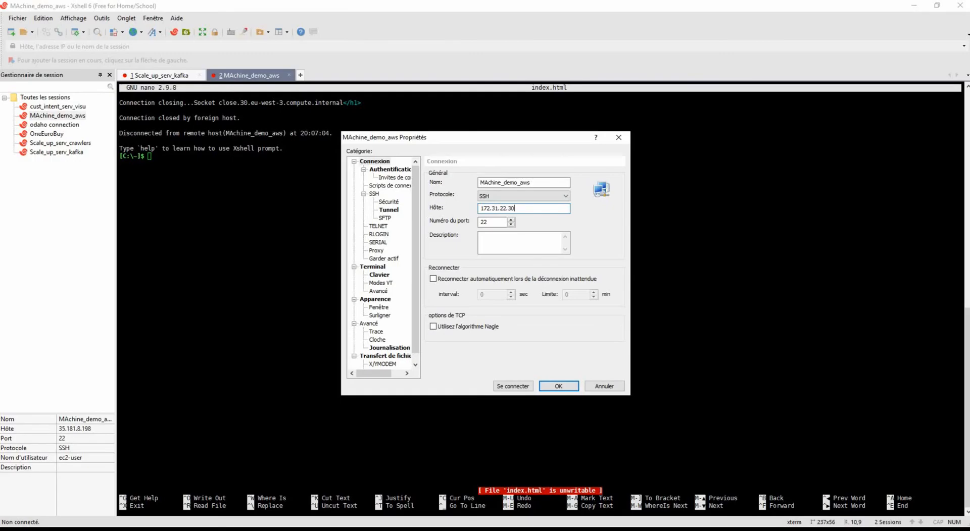
key(ctrl+a)
key(ctrl+v)
click(513, 386)
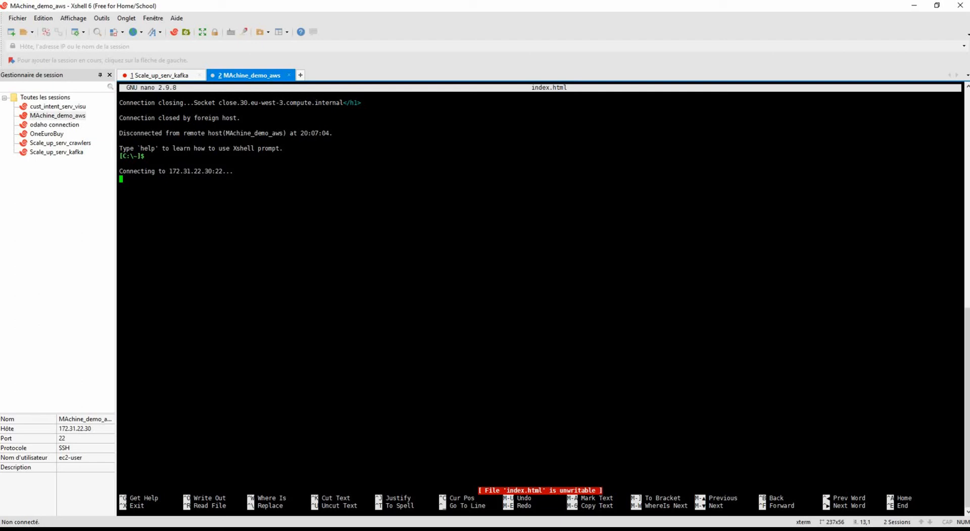
Go back to the EC2 console in the browser, refresh the instance list and check the status check of demo_machine.
mouse_move(151, 530)
key(alt+Tab)
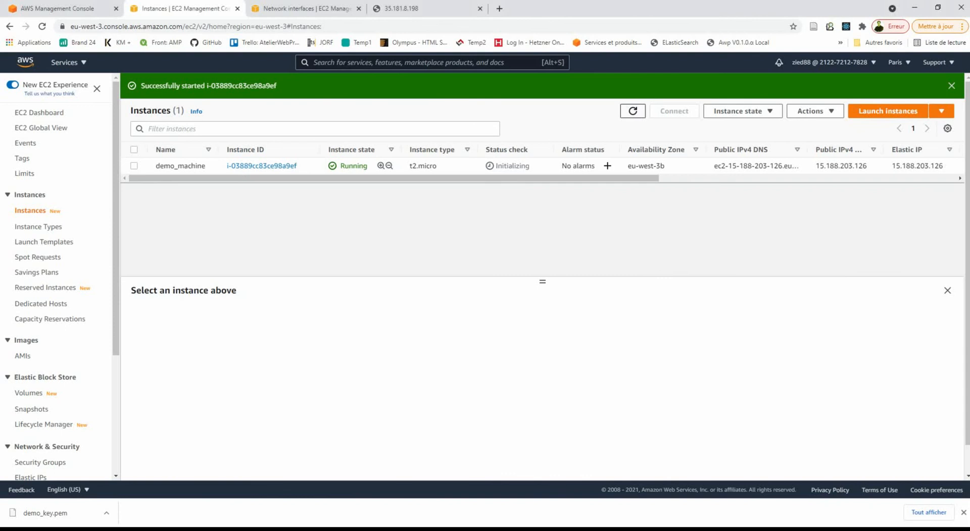
click(632, 111)
click(632, 111)
double_click(512, 166)
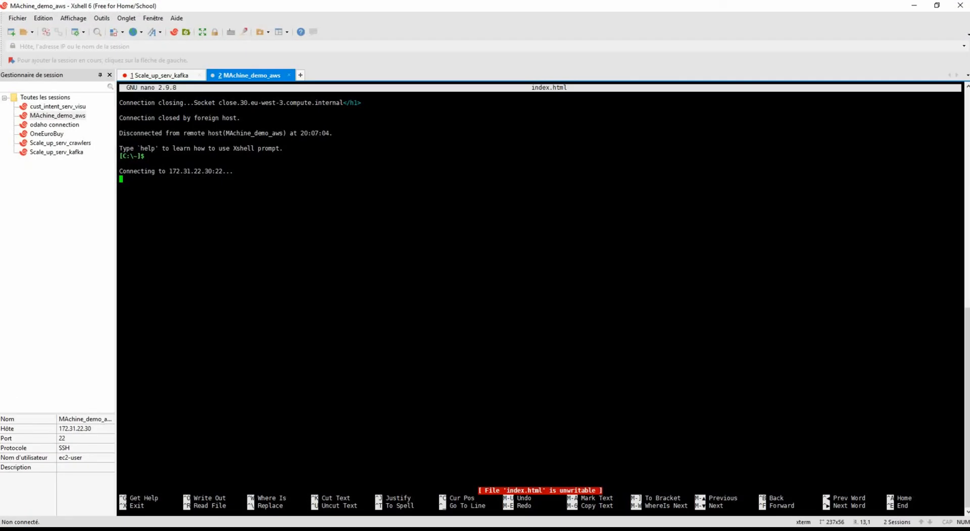
Try to open the MAchine_demo_aws session again in Xshell and check which host address it connects to.
click(57, 115)
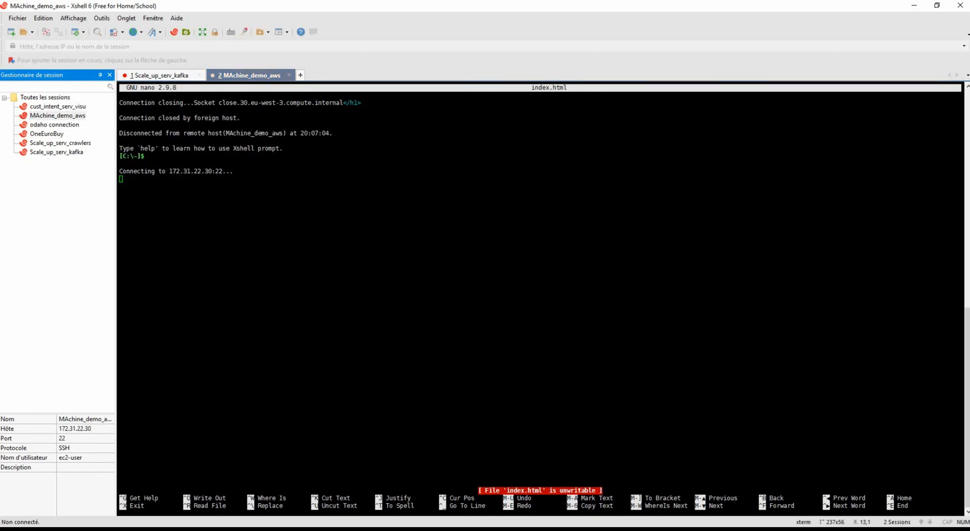
double_click(57, 116)
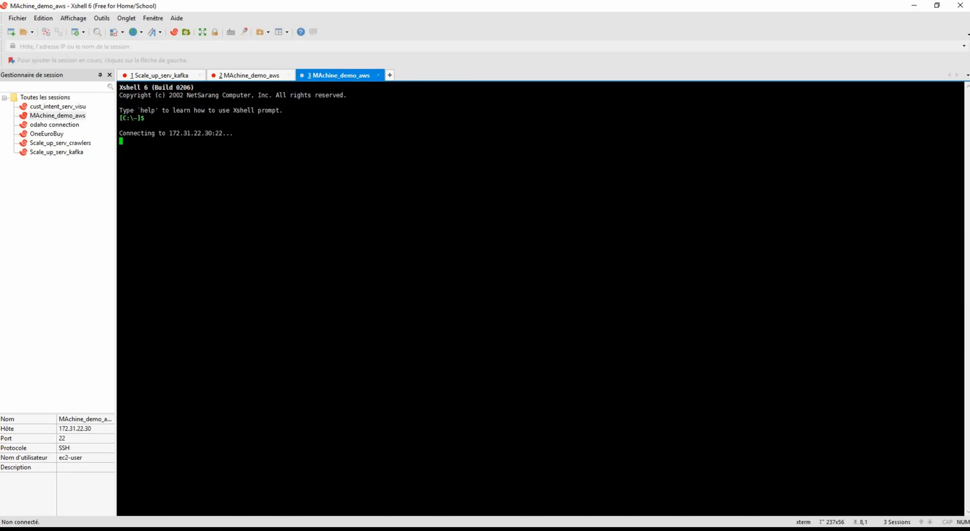
drag(168, 133, 212, 133)
Switch to the EC2 console in the browser and copy the public IPv4 address from the demo_machine details.
key(alt+Tab)
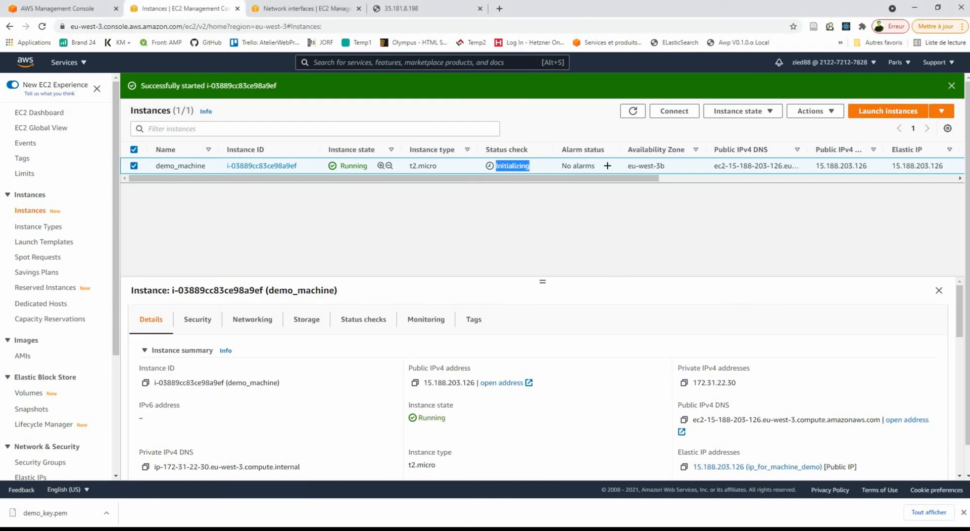
drag(476, 383, 423, 383)
right_click(435, 383)
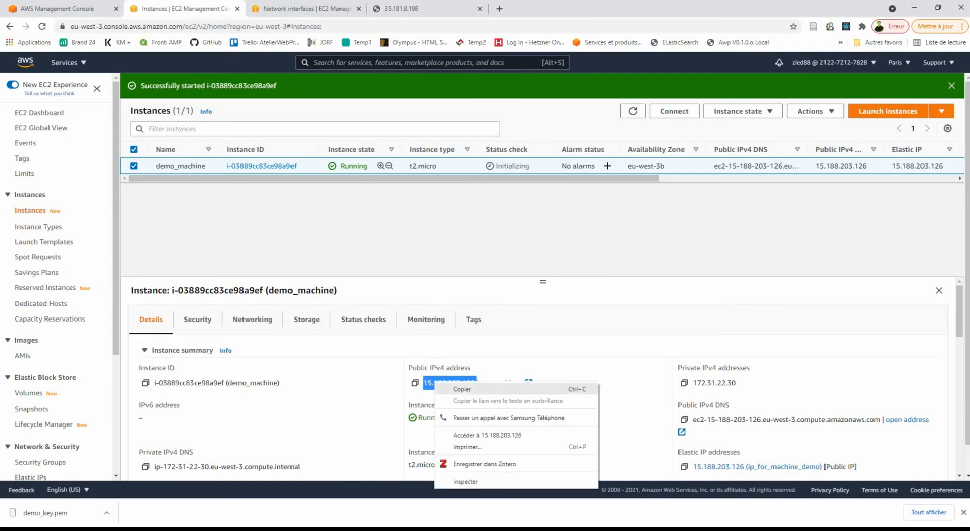
click(454, 389)
Switch to Xshell and change the host of the MAchine_demo_aws session to 15.188.203.126.
key(alt+Tab)
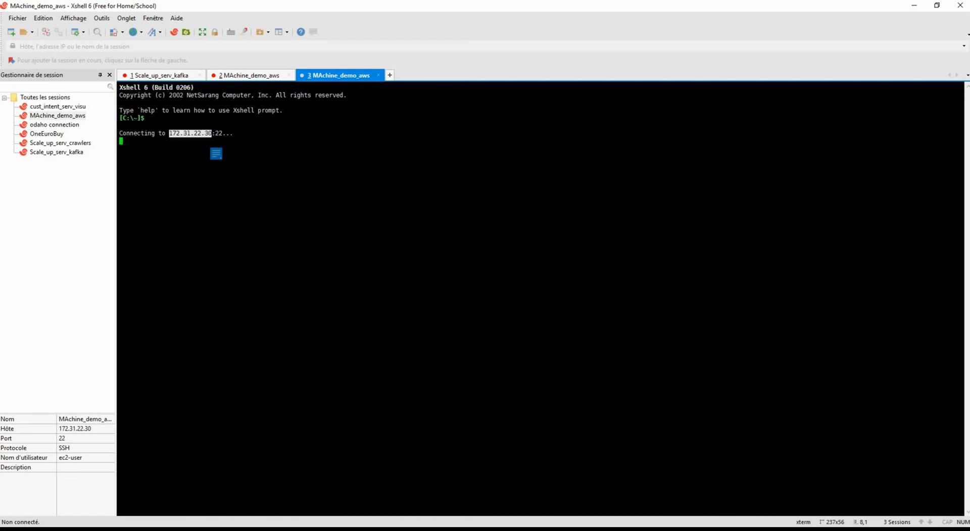
click(58, 115)
right_click(57, 115)
click(85, 296)
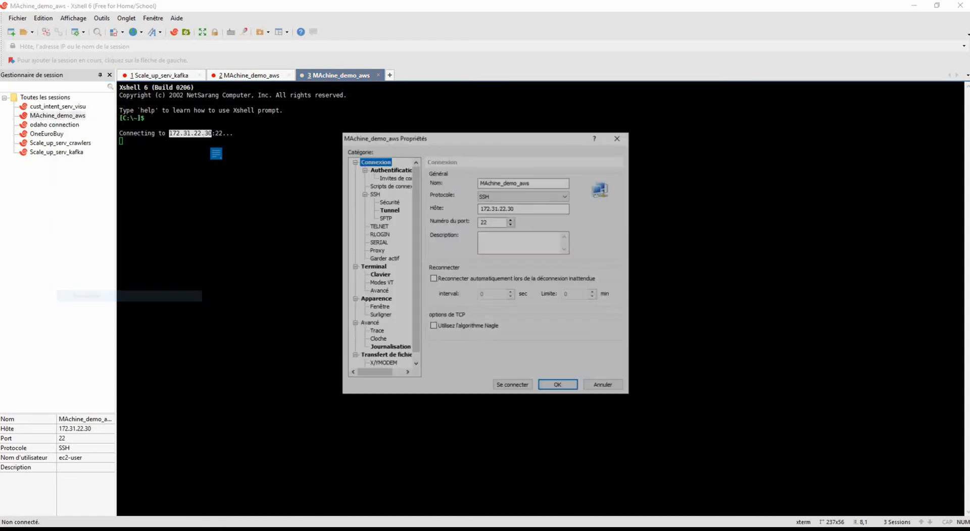
double_click(498, 209)
key(ctrl+v)
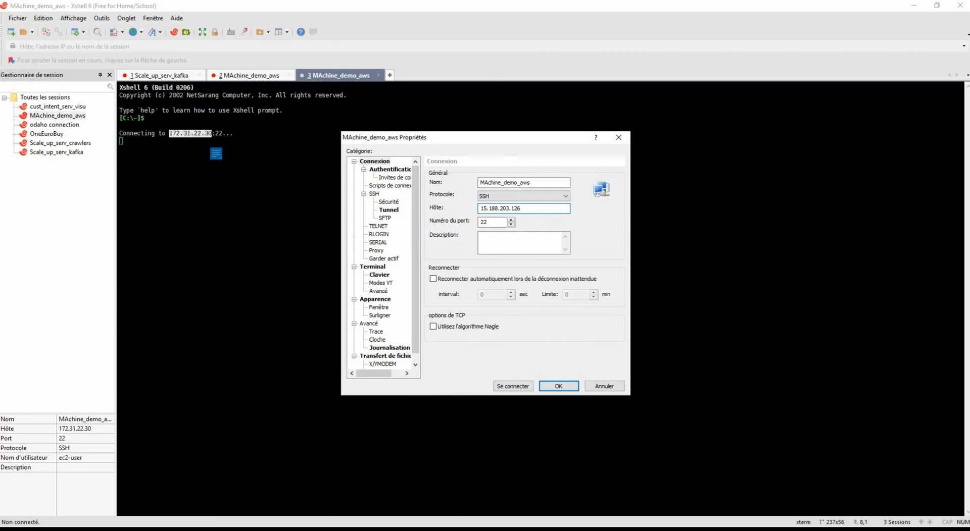
Connect to the MAchine_demo_aws session, accepting and saving the unknown host key, and check the login banner.
click(513, 387)
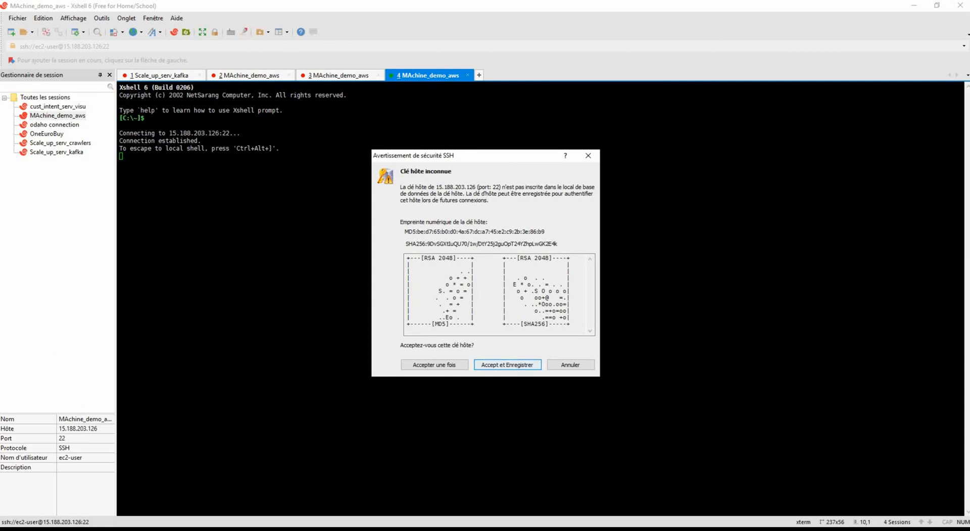
key(Return)
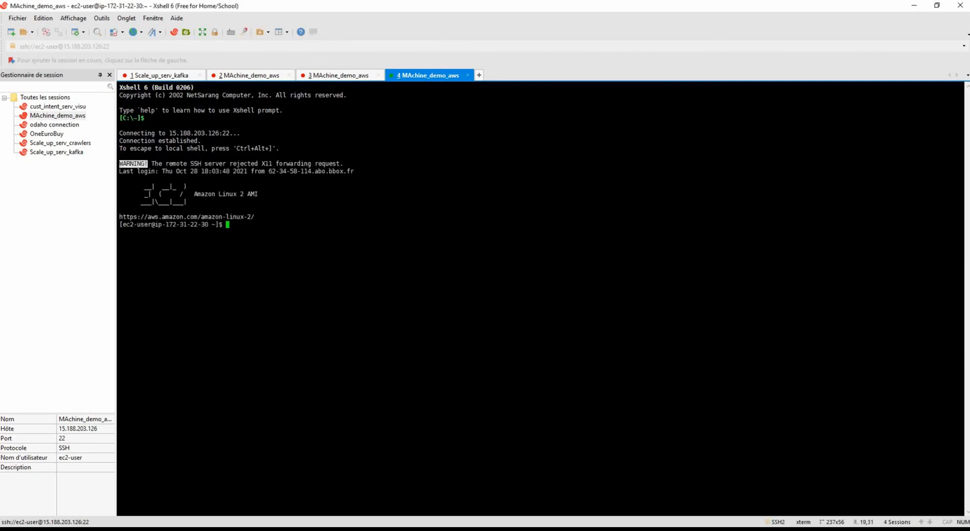
drag(155, 164, 273, 219)
click(245, 202)
Return to the EC2 console in the browser and stop the demo_machine instance, confirming the stop request.
key(alt+Tab)
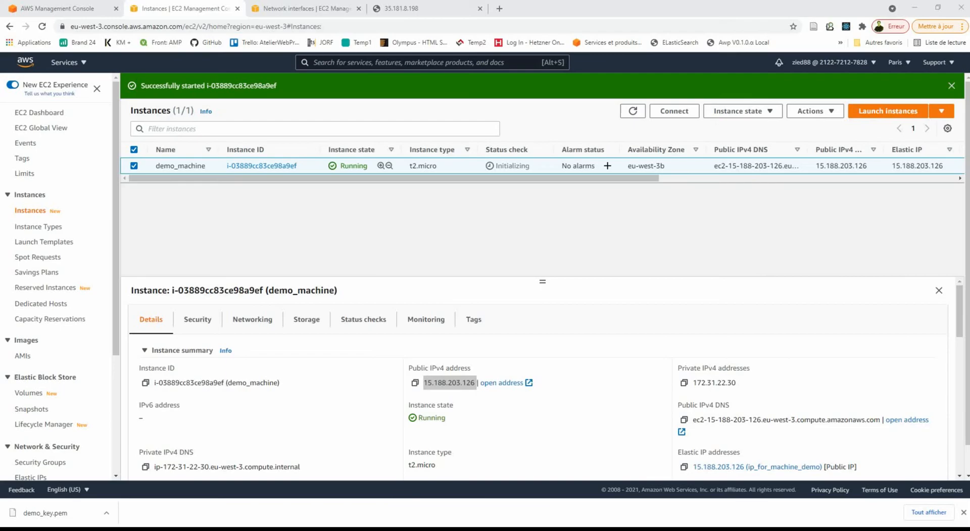
click(741, 111)
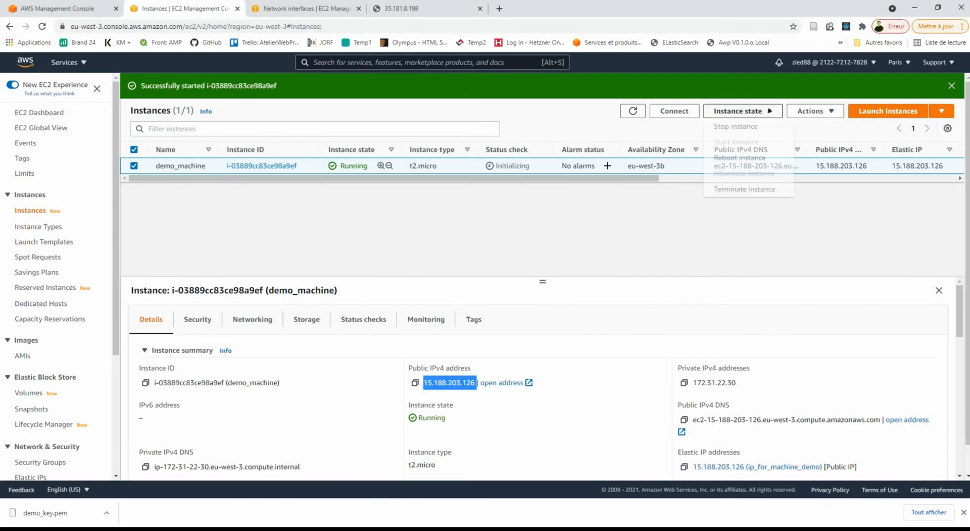
click(735, 126)
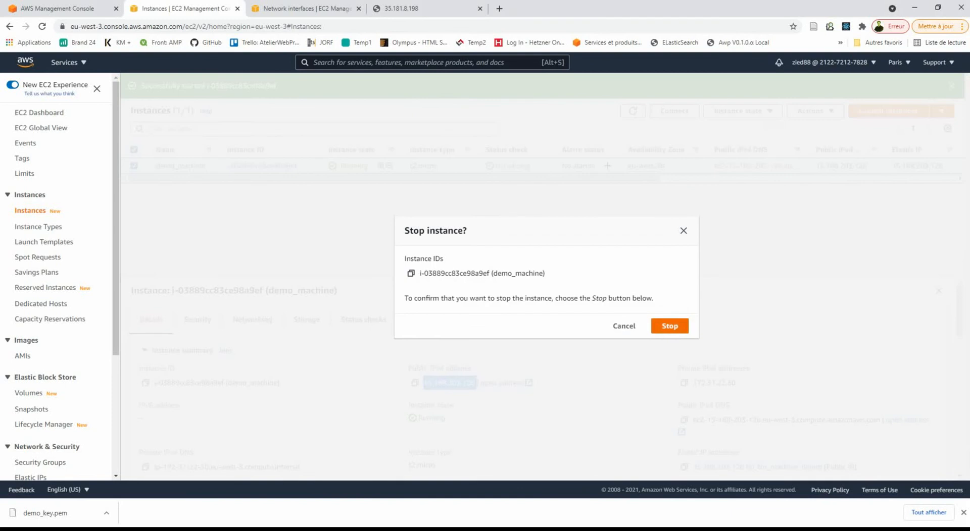
click(668, 326)
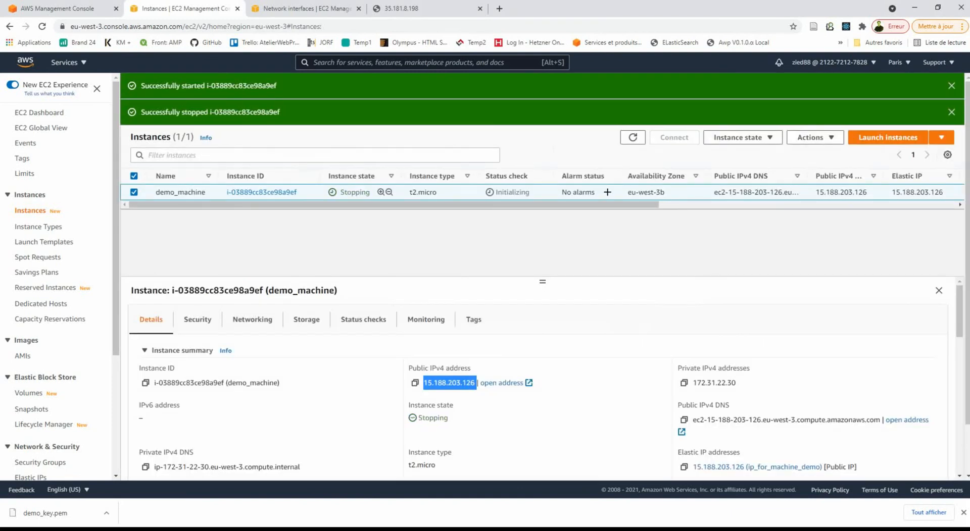
Refresh the instance list and examine the stopping demo_machine in an enlarged details pane.
click(632, 138)
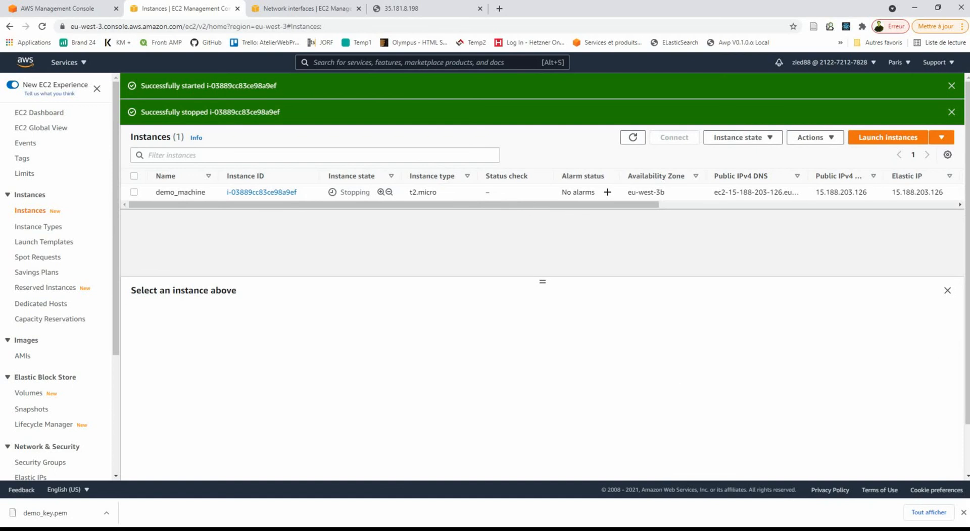
click(134, 193)
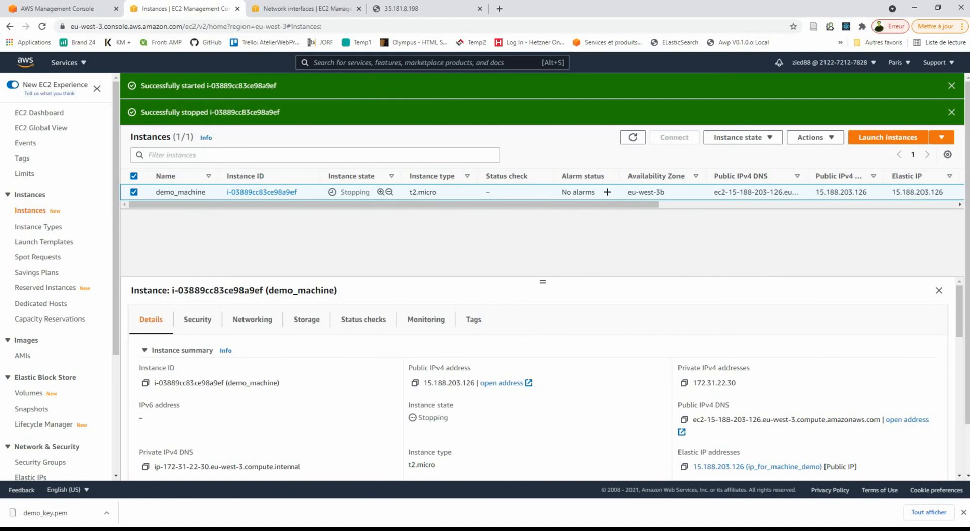
drag(543, 282, 543, 258)
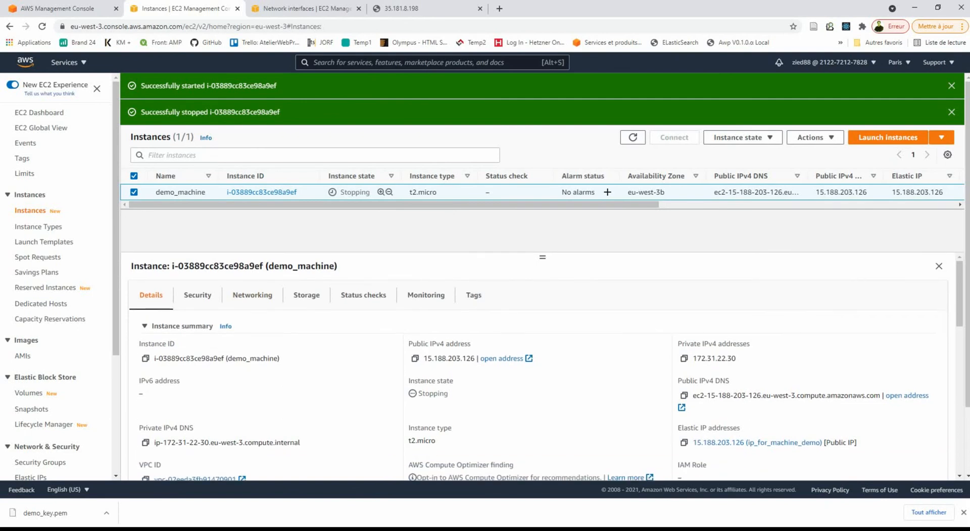
Find the Elastic IPs feature by searching the services for "ip" and disassociate the ip_for_machine_demo address from its instance.
key(alt+s)
text(ip)
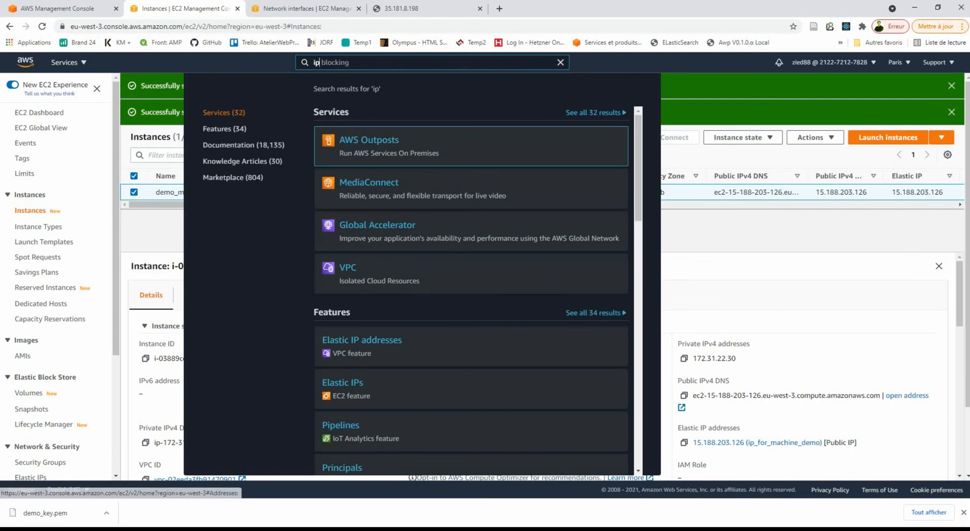
click(343, 383)
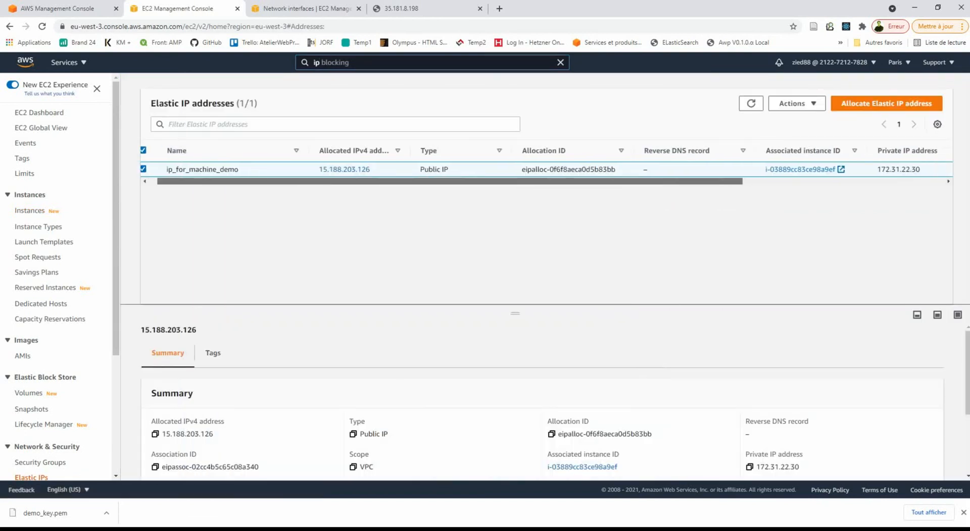
click(796, 103)
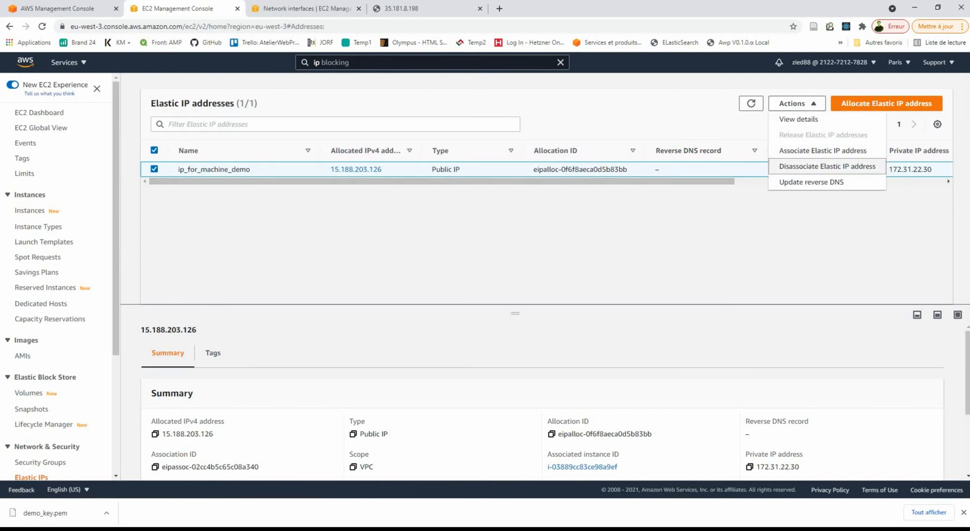
click(827, 166)
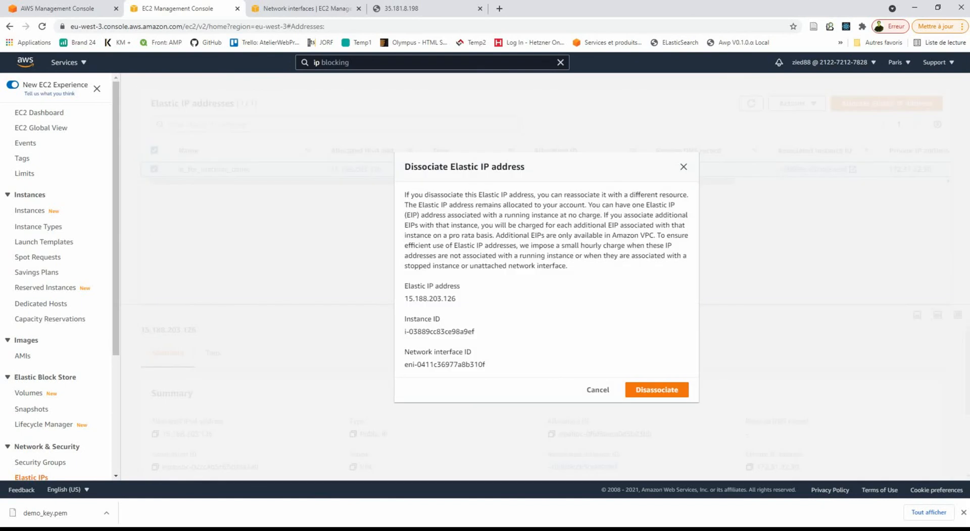
click(657, 390)
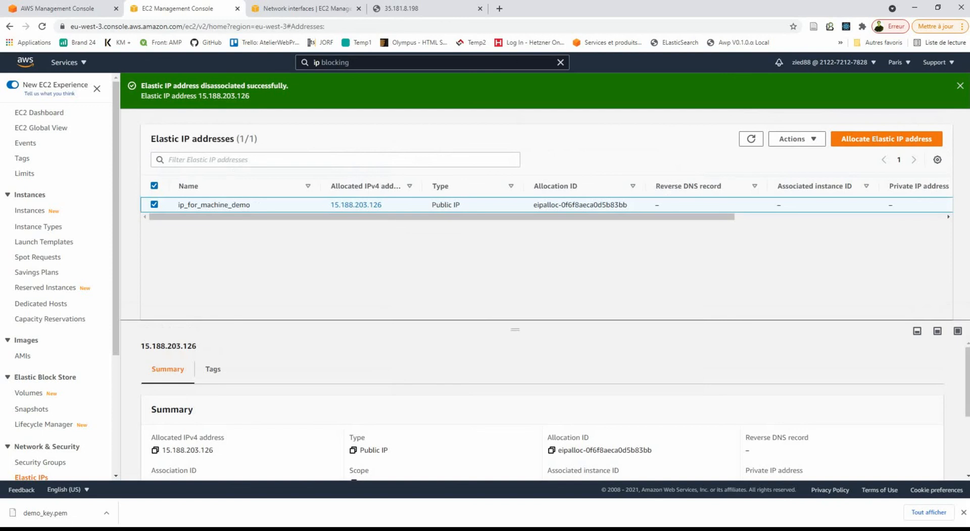
Refresh the Elastic IP list and release the ip_for_machine_demo address, confirming the release.
click(154, 205)
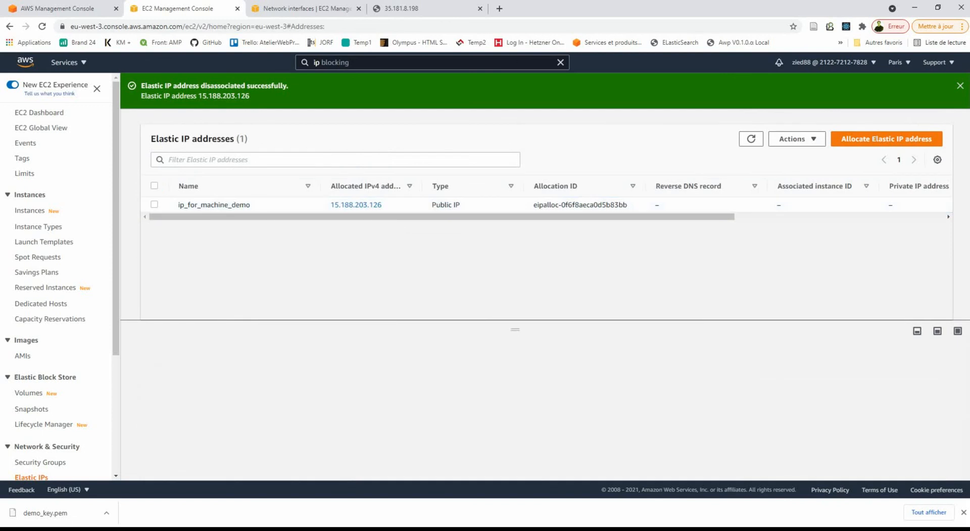
click(751, 139)
click(154, 205)
click(796, 139)
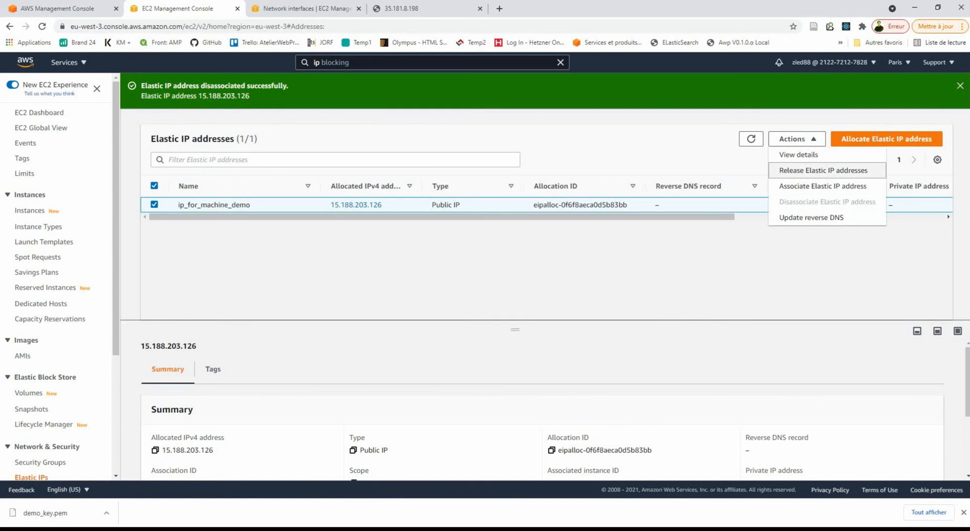
click(823, 171)
click(664, 327)
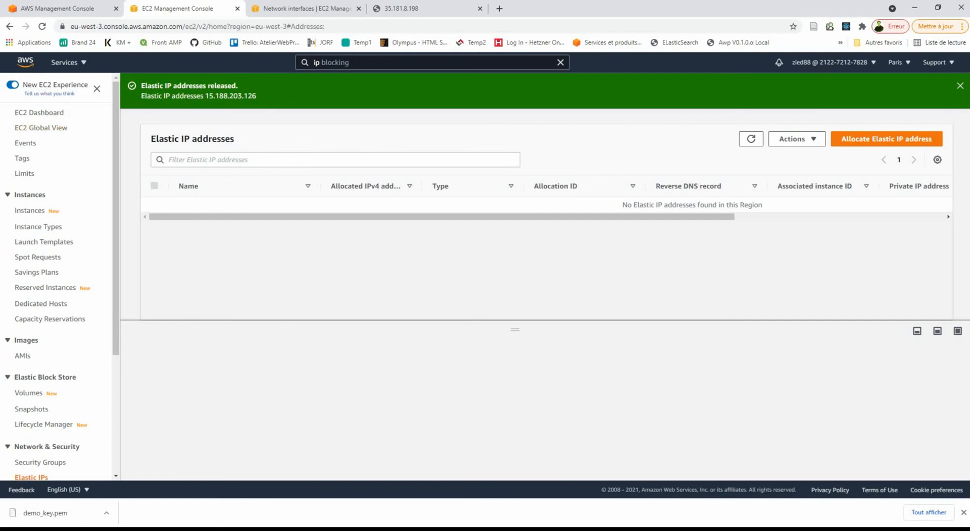
Return to the instance list through the EC2 dashboard and examine demo_machine's state and its public and Elastic IP fields.
click(41, 112)
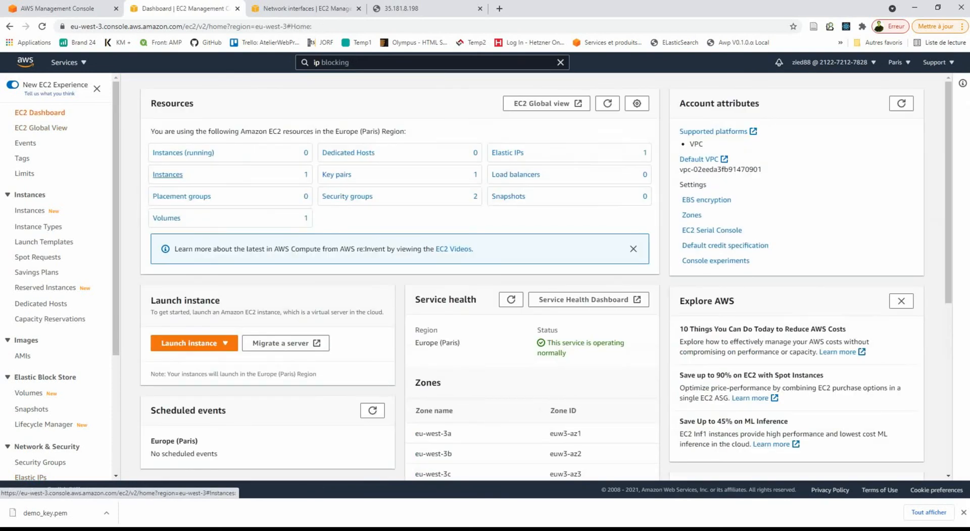
click(167, 174)
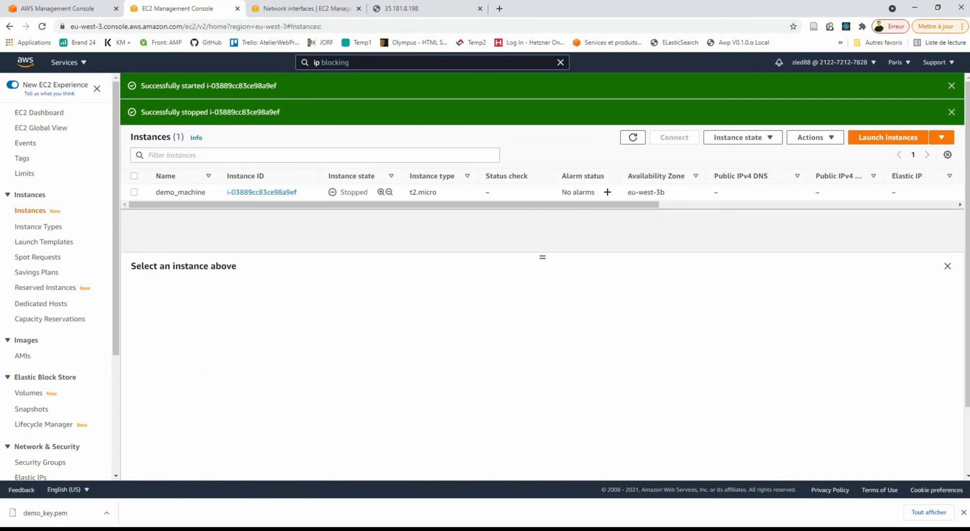
click(134, 192)
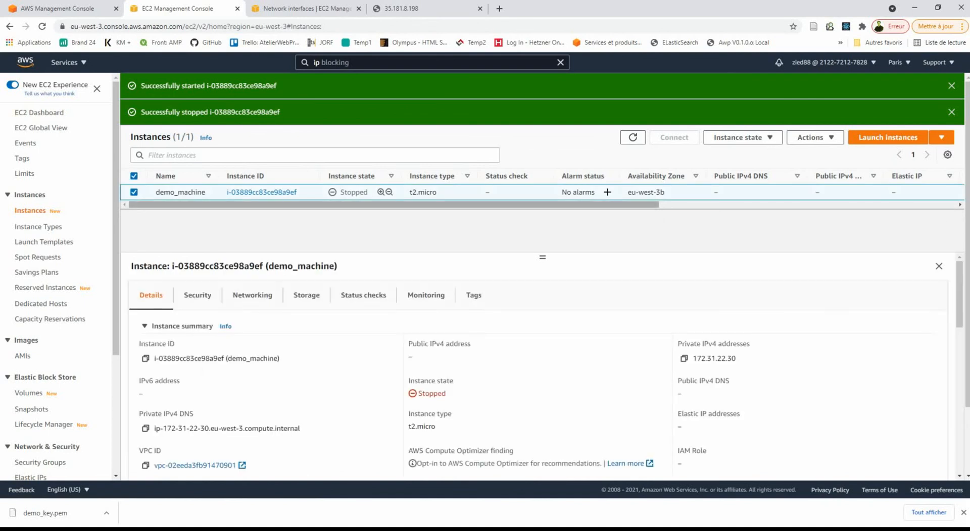
scroll(541, 192, right, 10)
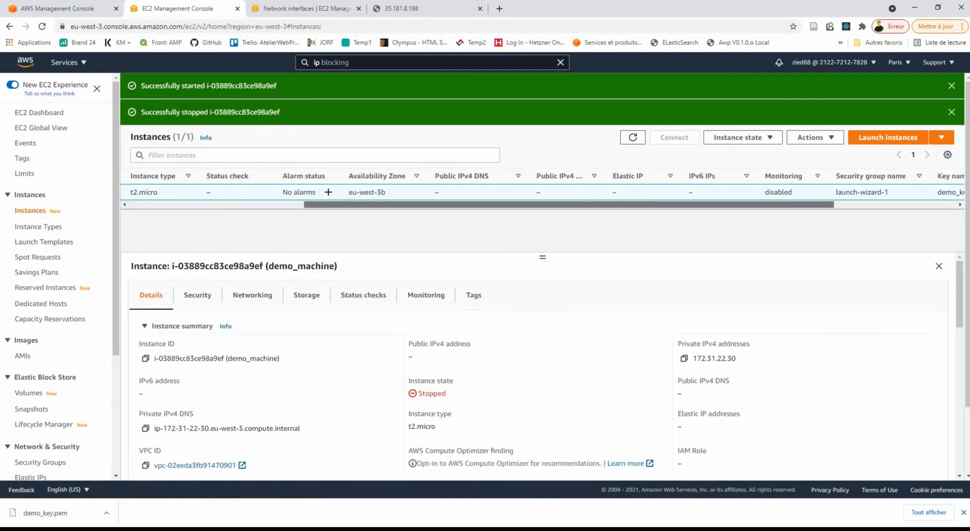
scroll(540, 192, left, 1)
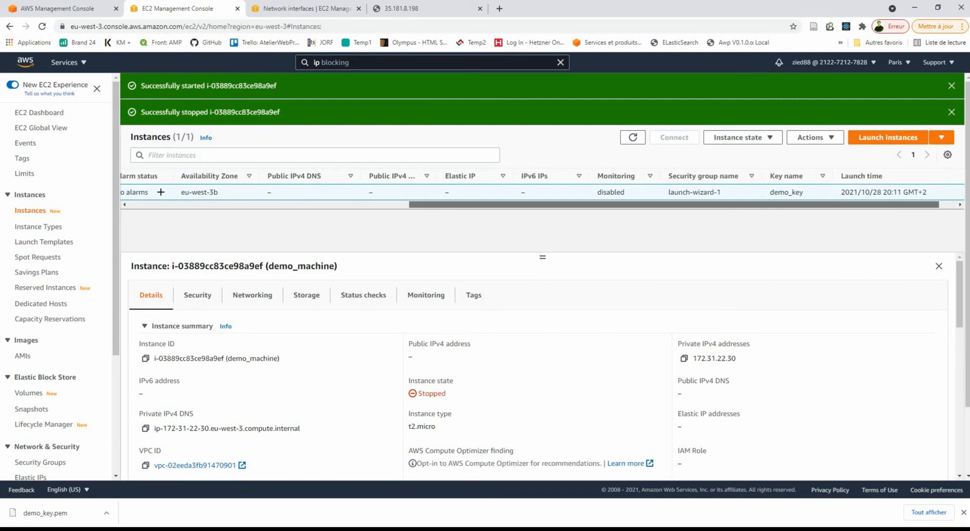
scroll(540, 192, left, 8)
scroll(540, 192, left, 3)
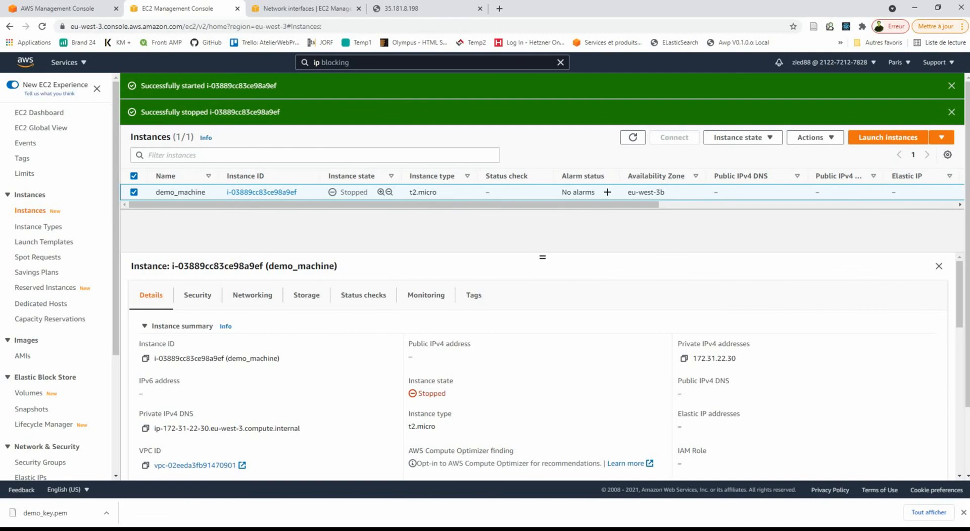
mouse_move(543, 258)
mouse_down()
mouse_move(543, 236)
mouse_move(542, 246)
mouse_up()
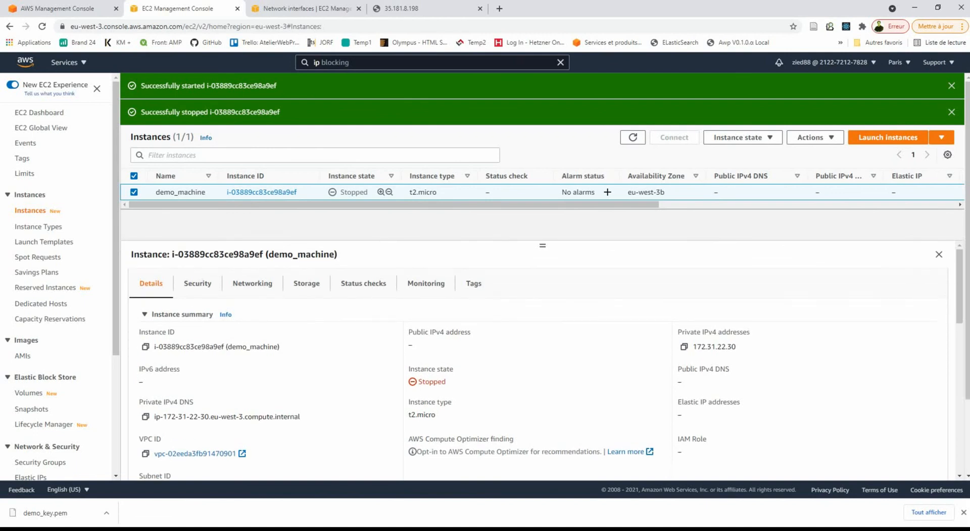